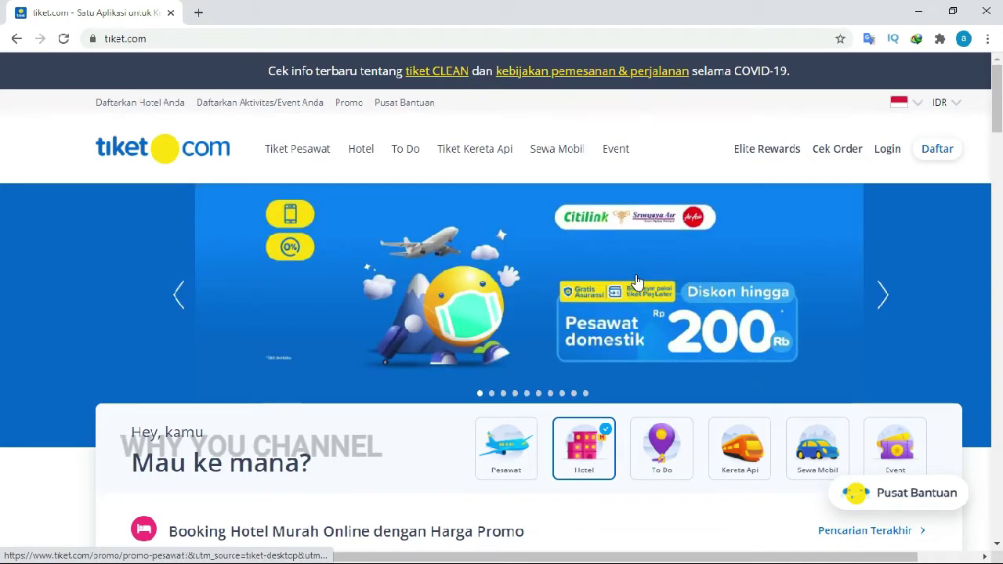
Step: Switch the search form to flights (Pesawat) and set the trip type to one-way (Sekali Jalan)
scroll(634, 282, down, 1)
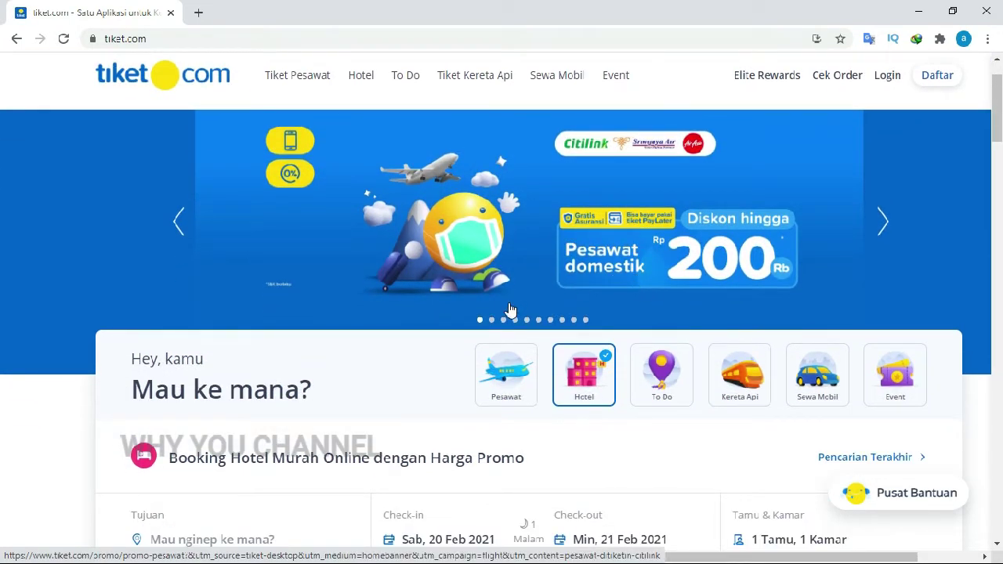
click(516, 382)
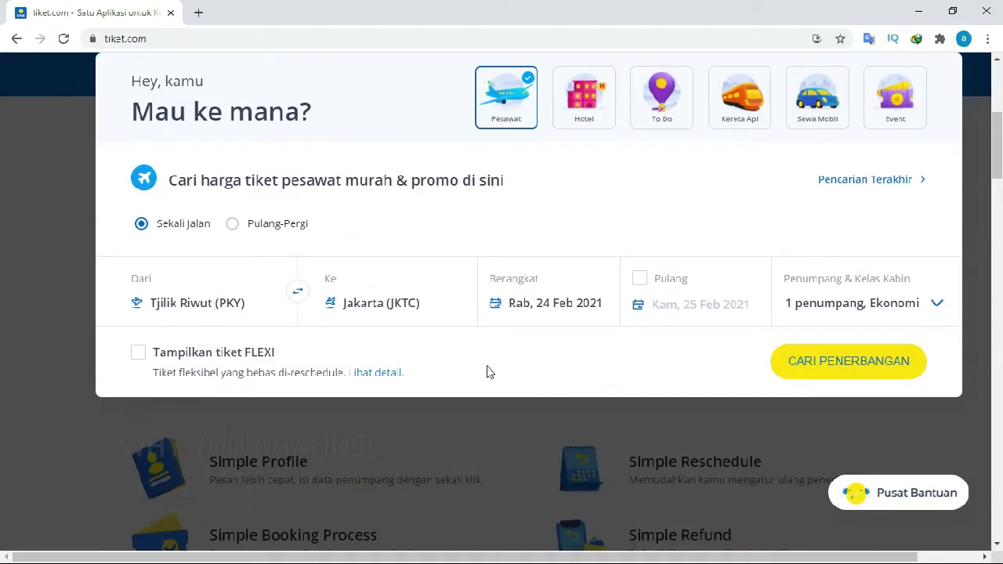
click(141, 225)
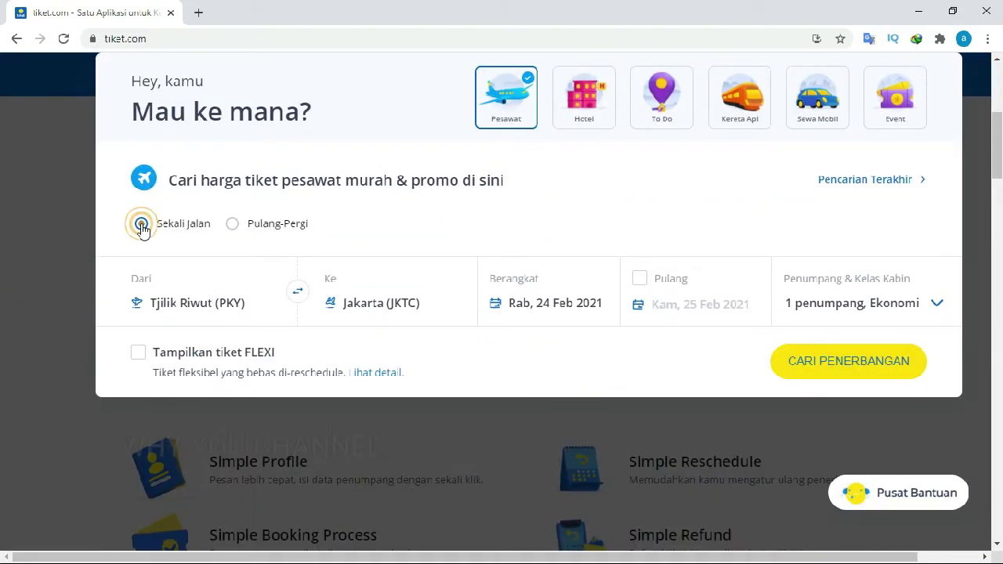
click(233, 227)
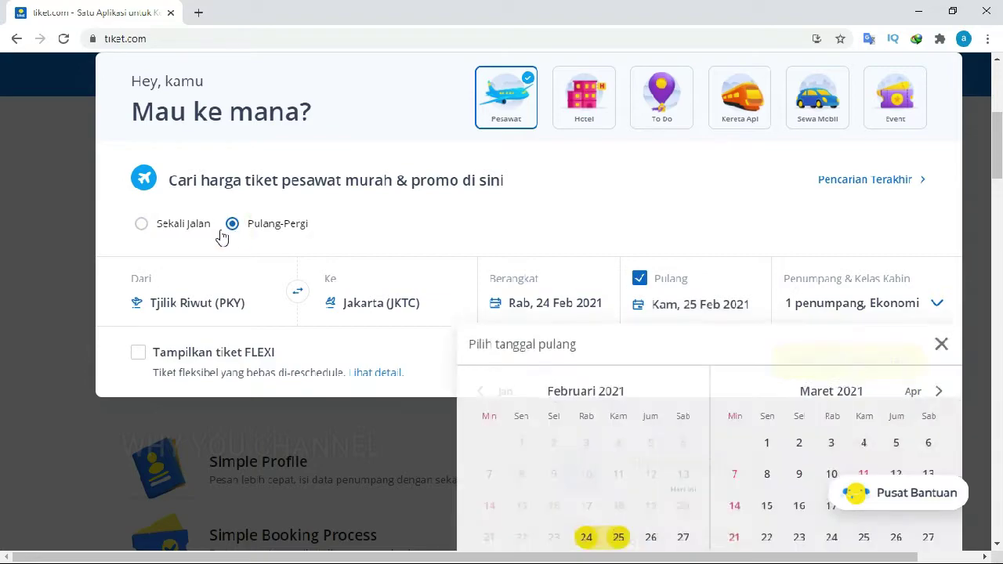
click(143, 226)
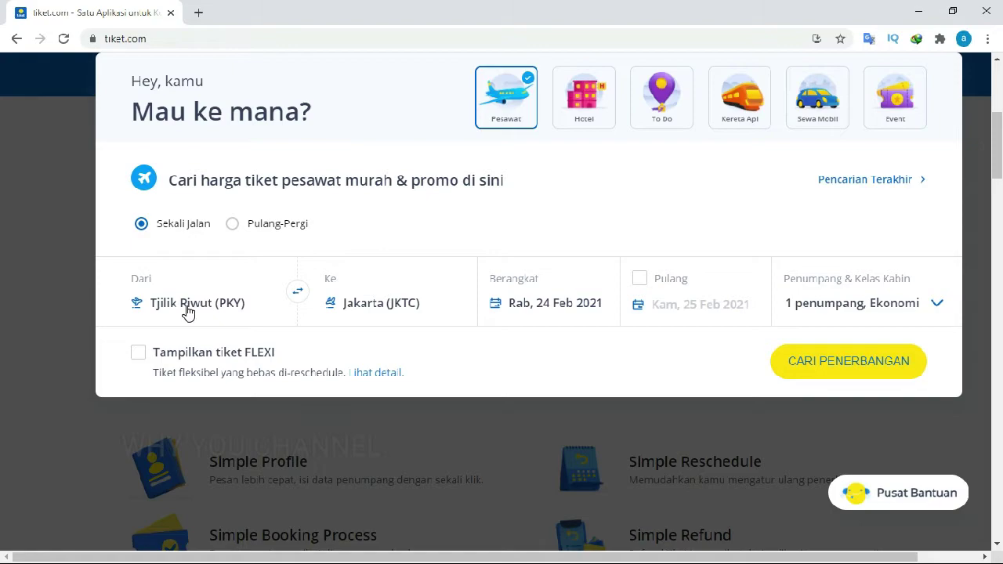
Step: Set the departure airport to Jakarta Soekarno Hatta (CGK), searching for "jakart"
click(188, 311)
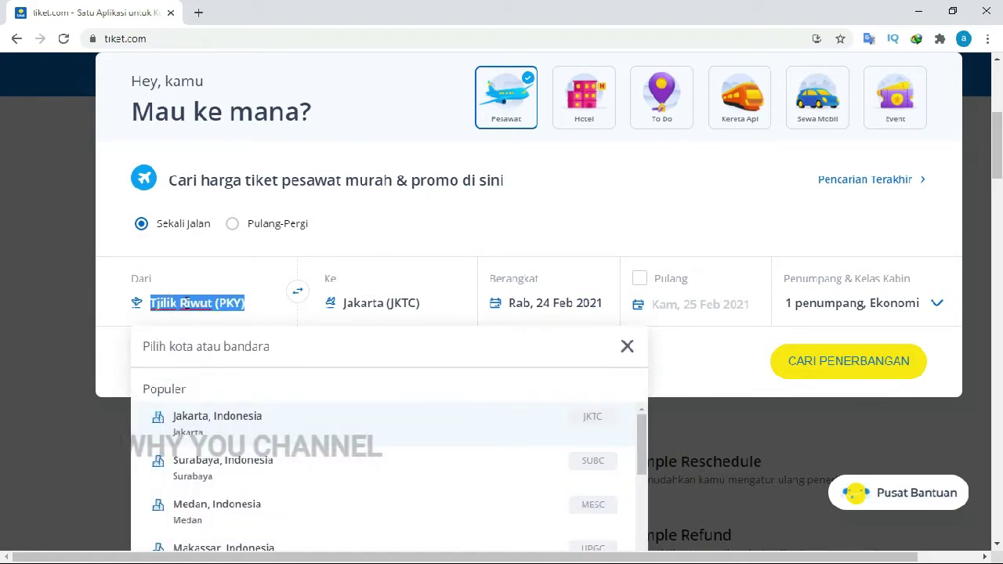
key(BackSpace)
text(ja)
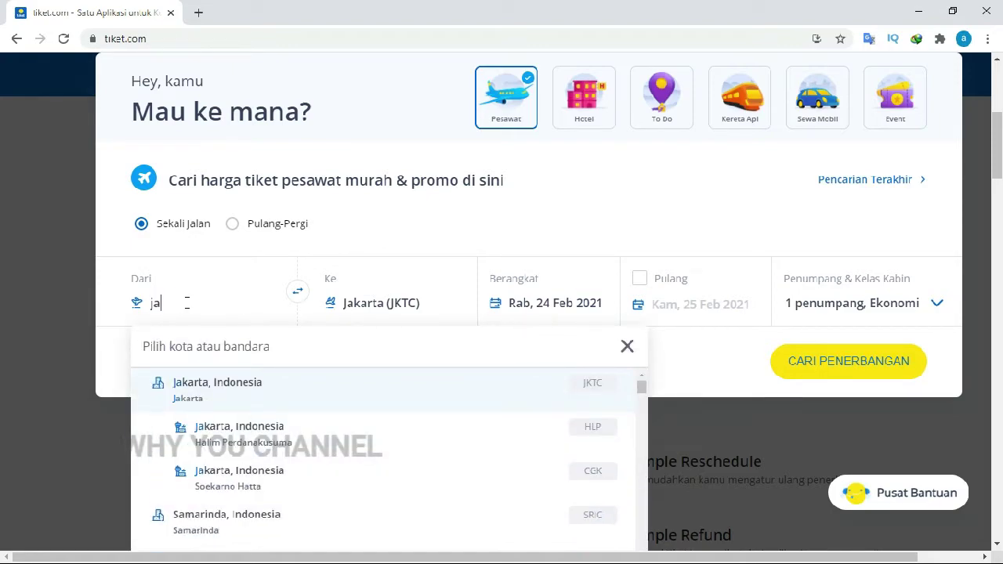
text(kart)
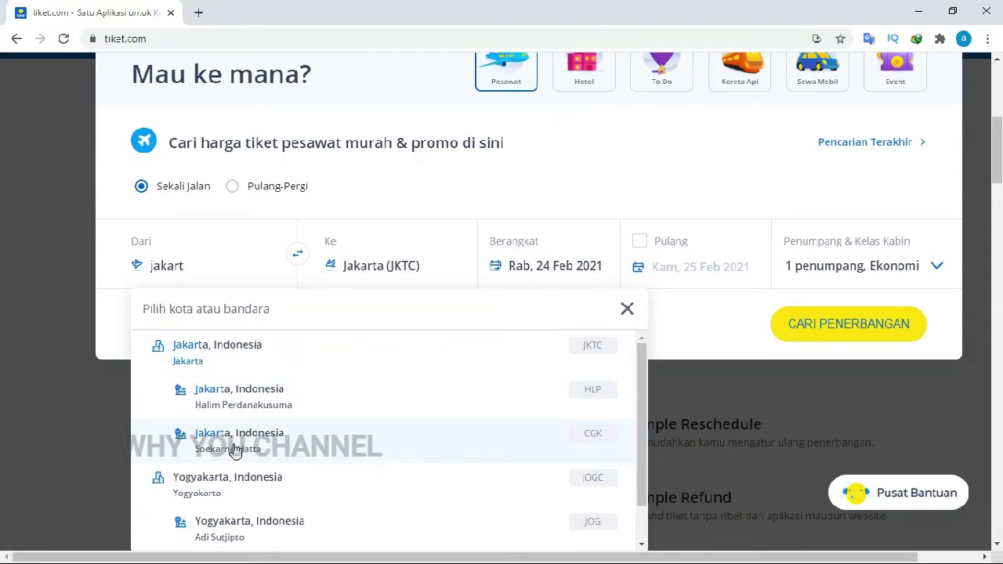
click(235, 448)
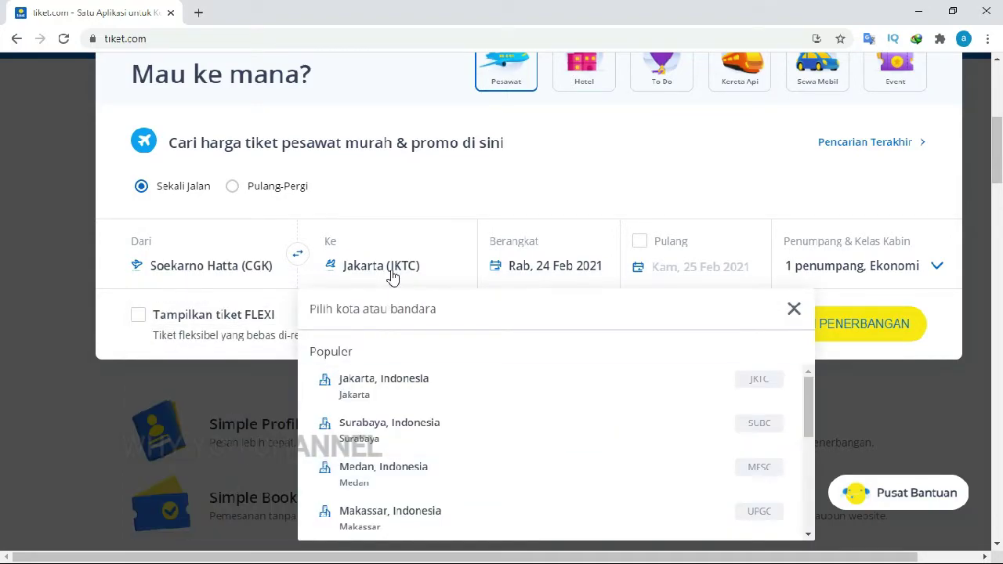
Step: Set the destination to Yogyakarta Kulon Progo (YIA), searching for "jog", and the departure date to 22 Feb 2021
click(393, 270)
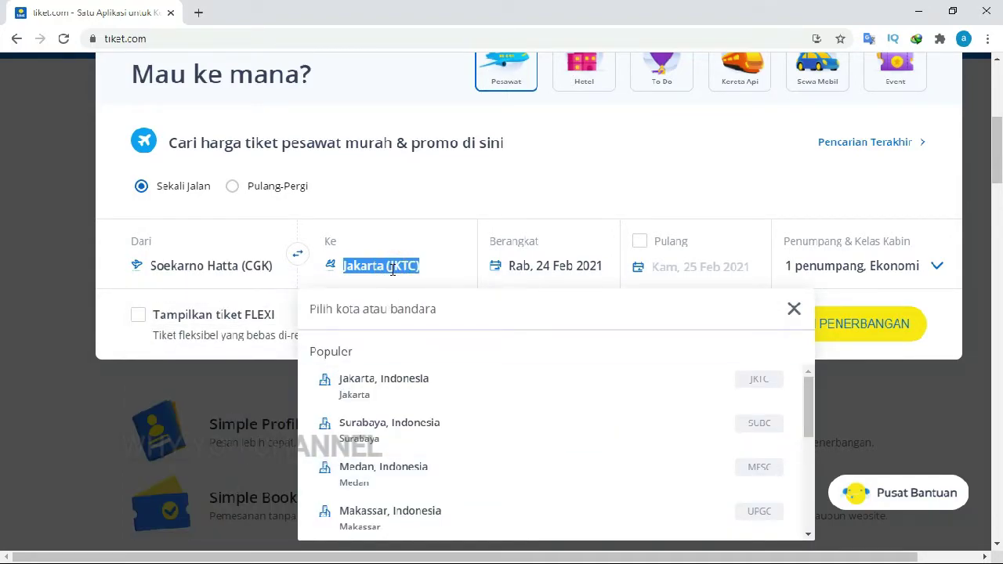
text(jog)
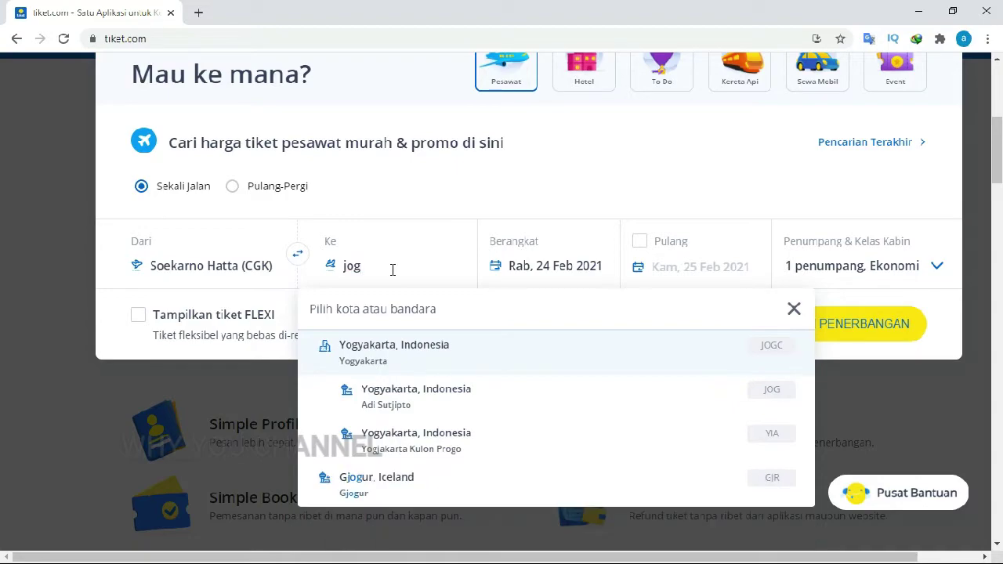
click(401, 454)
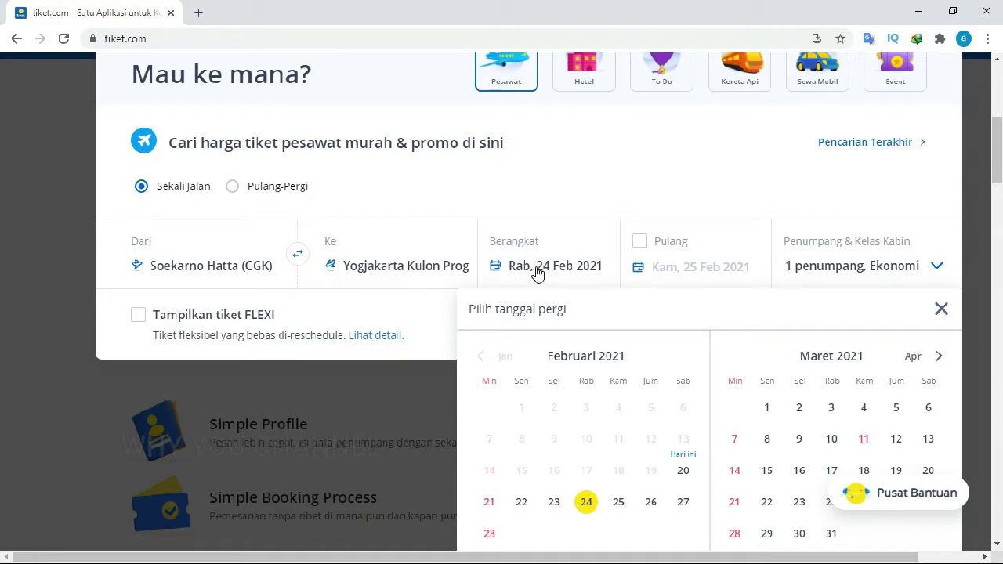
click(521, 503)
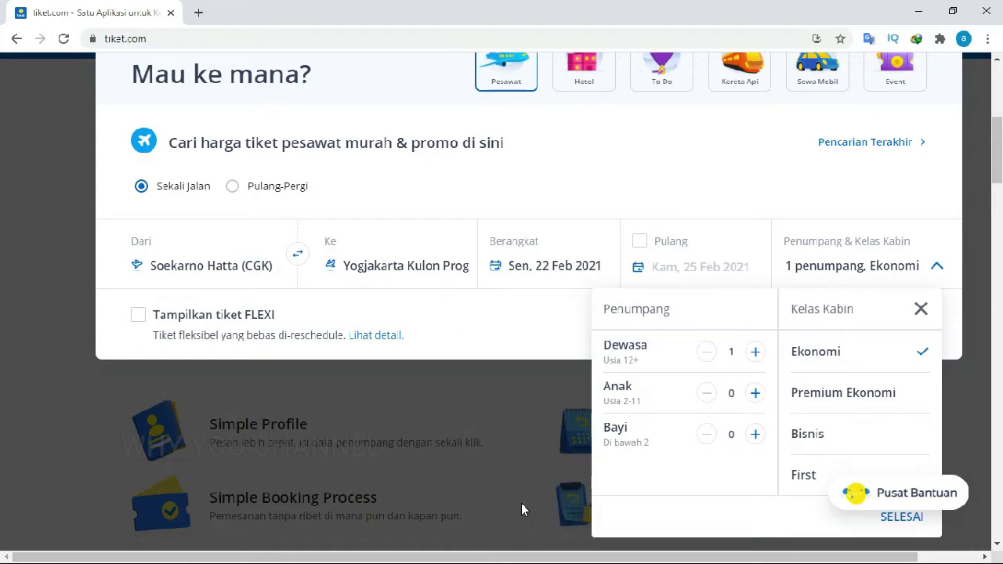
click(755, 352)
click(756, 352)
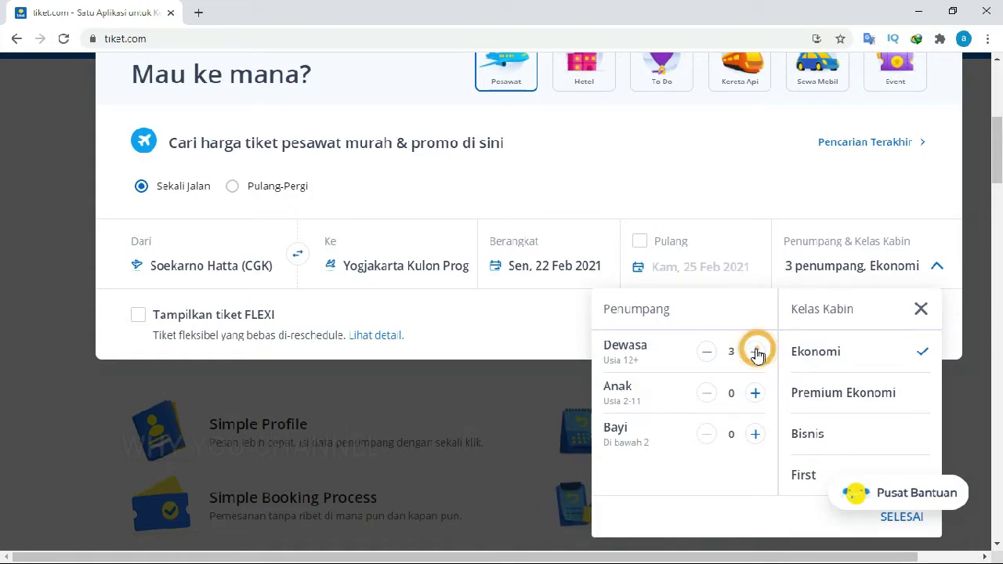
click(707, 352)
click(708, 354)
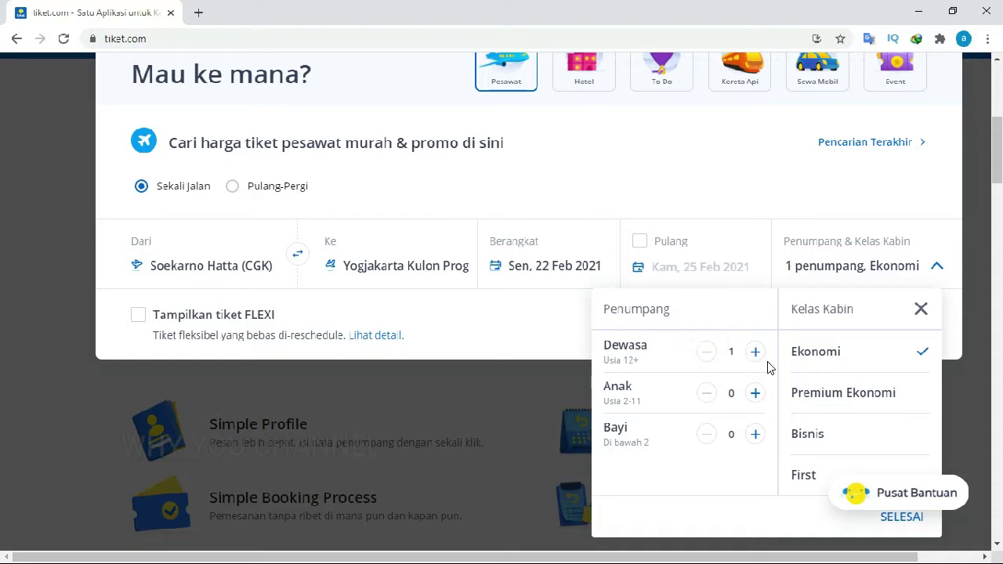
Step: Search flights for one adult in Ekonomi class and filter the results to direct flights (Langsung)
click(900, 520)
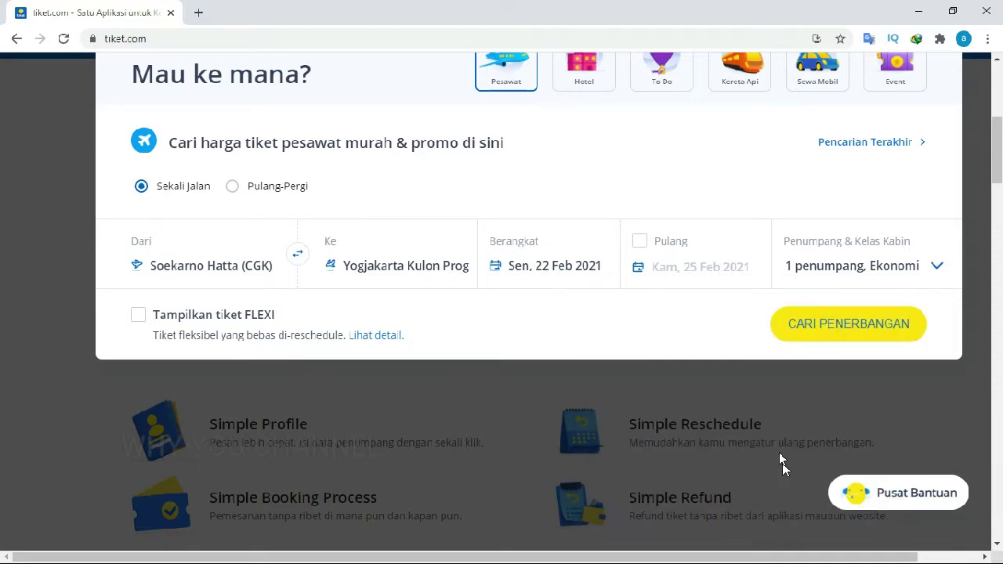
click(860, 335)
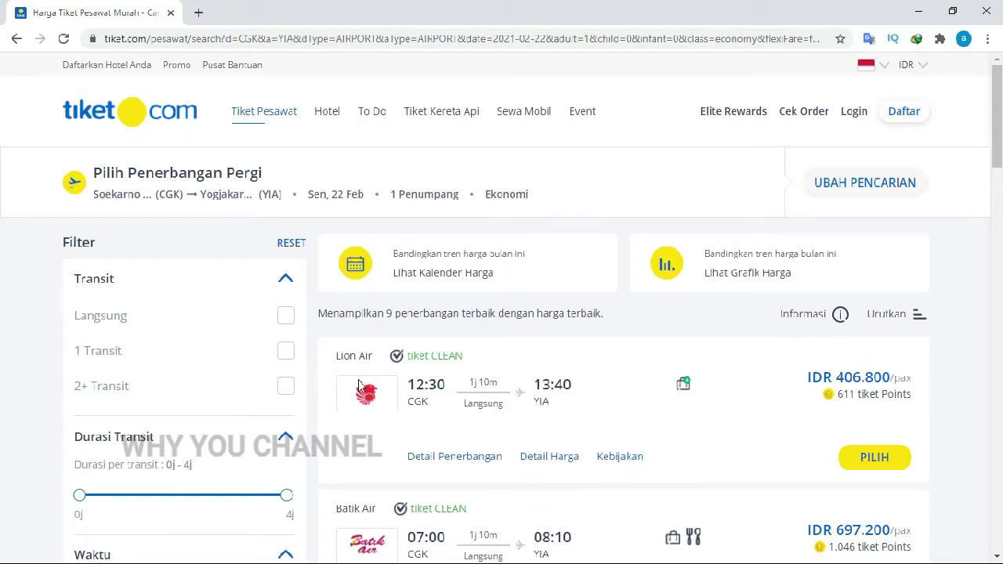
scroll(537, 375, down, 1)
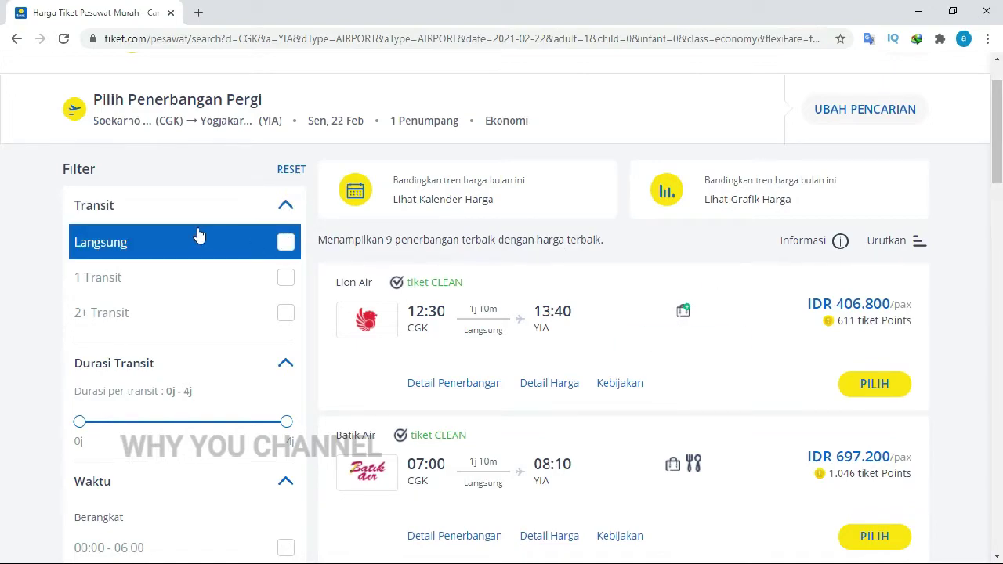
click(285, 244)
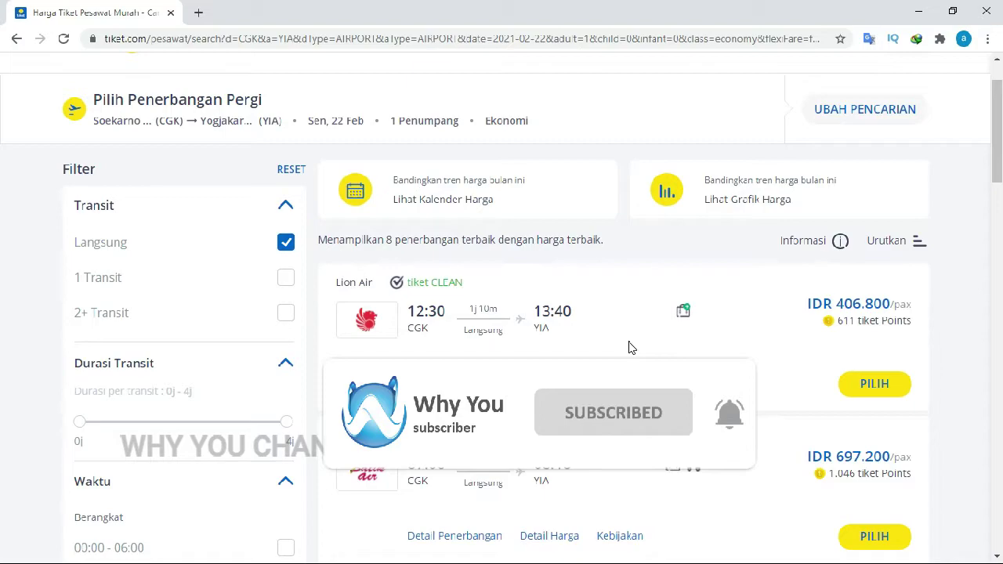
Step: Look through the whole list of direct flights, comparing airlines, departure times and prices
scroll(632, 347, down, 1)
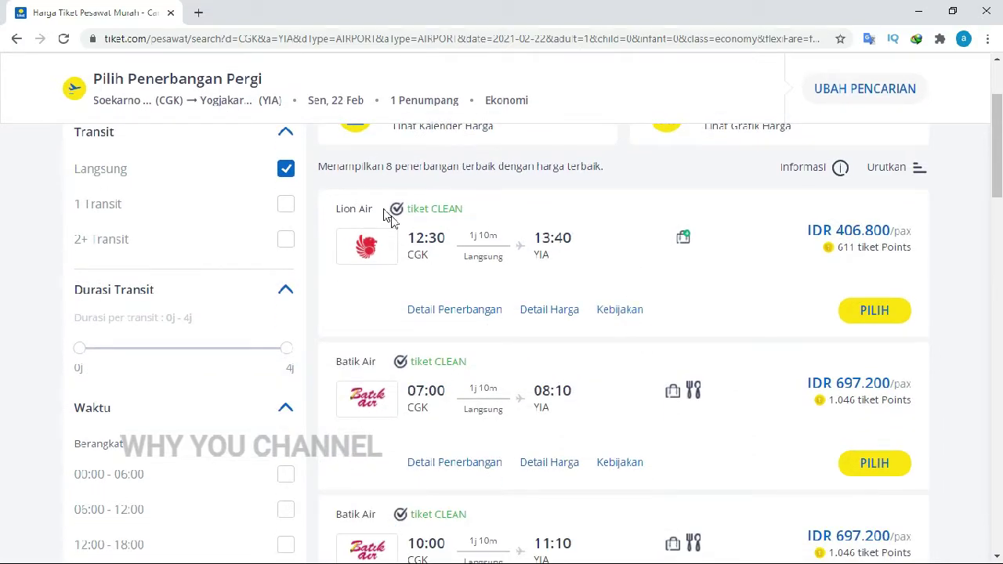
scroll(358, 376, down, 7)
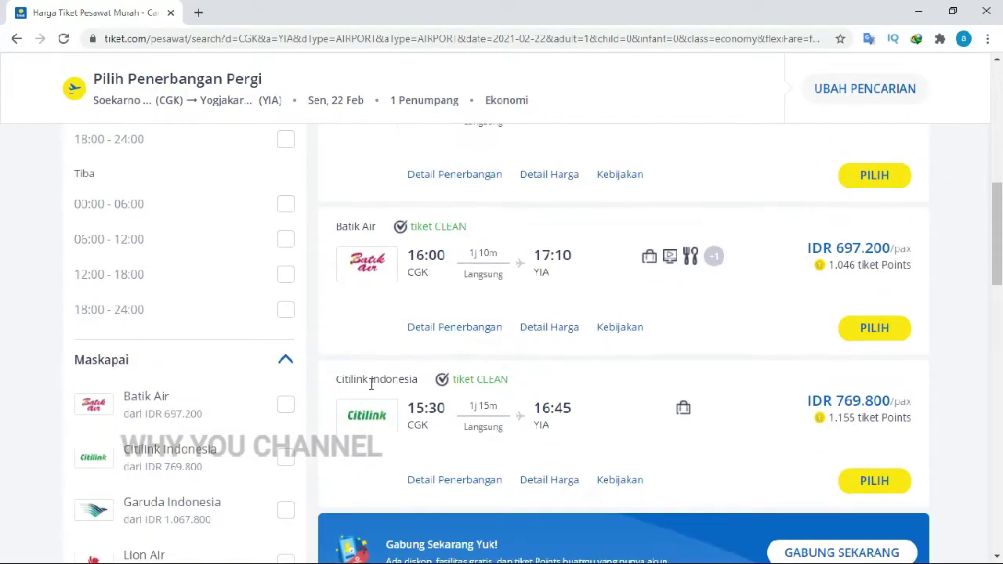
scroll(384, 360, down, 4)
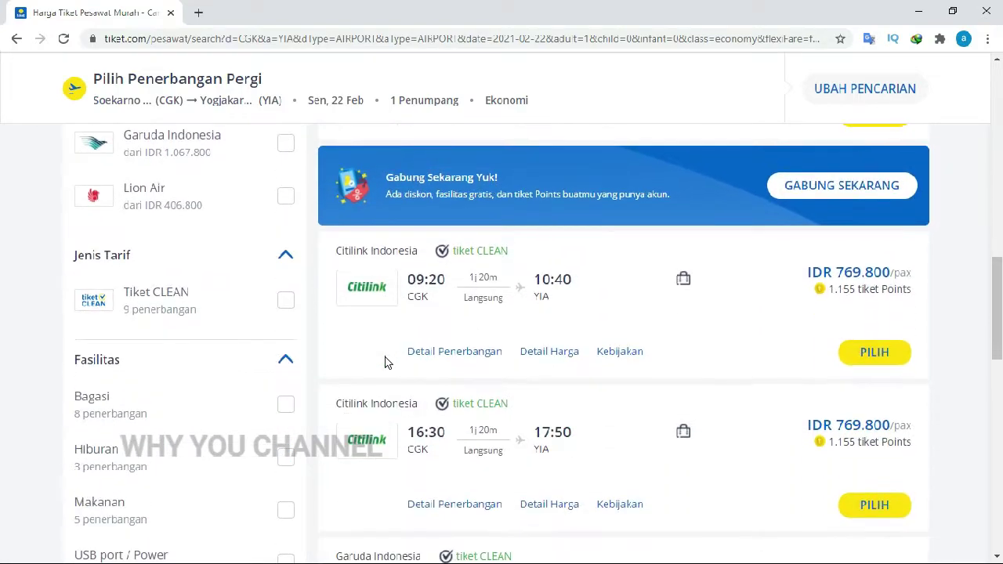
scroll(385, 362, down, 4)
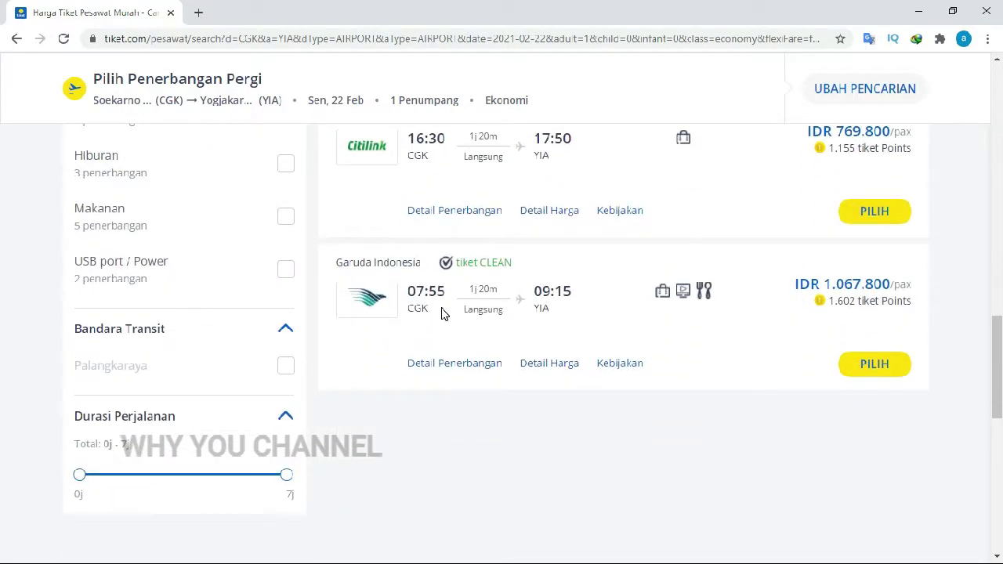
scroll(600, 334, up, 5)
scroll(600, 335, up, 10)
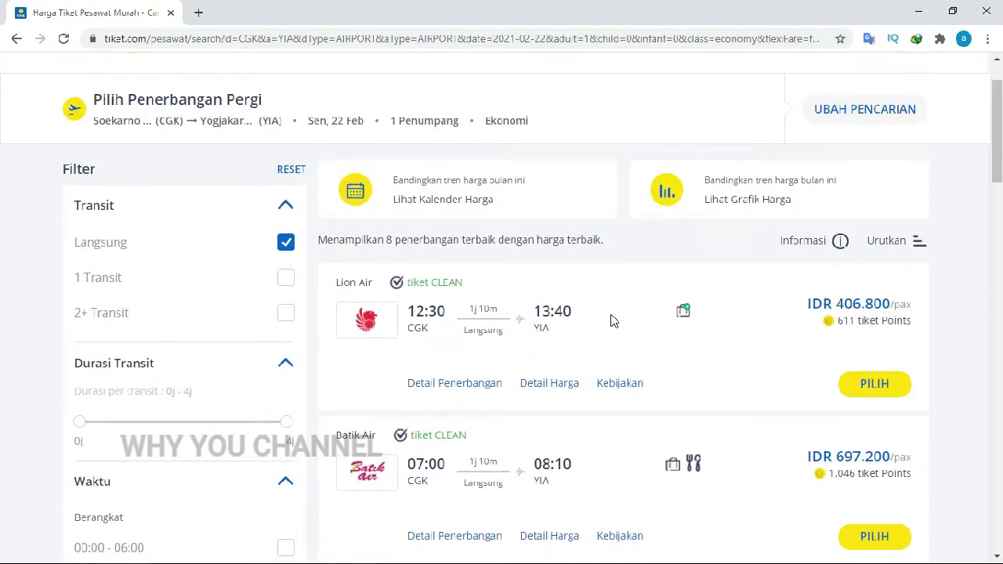
Step: Open the flight details of the 07:00 Batik Air flight and review its terminals, baggage and meal information
scroll(622, 307, down, 1)
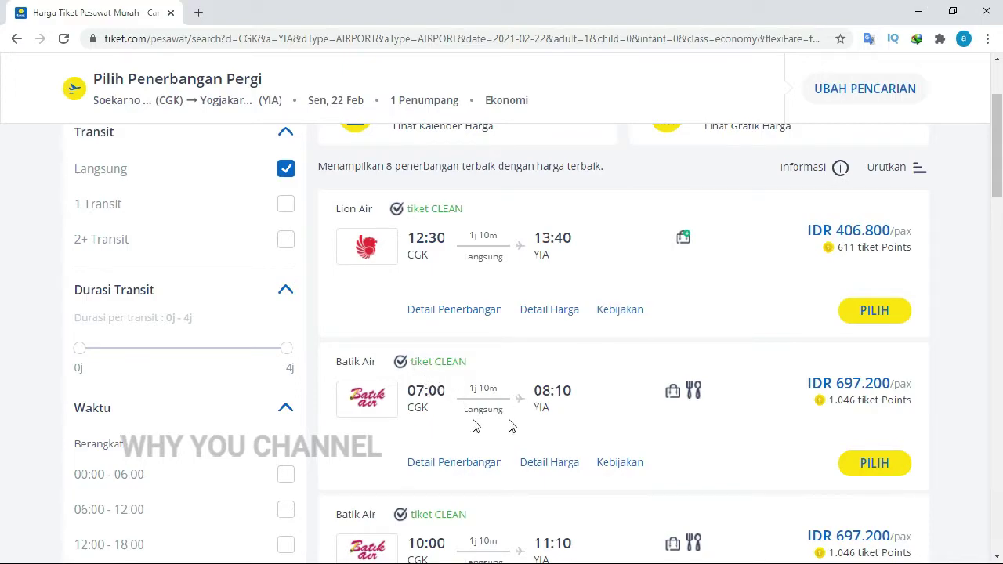
scroll(634, 446, down, 1)
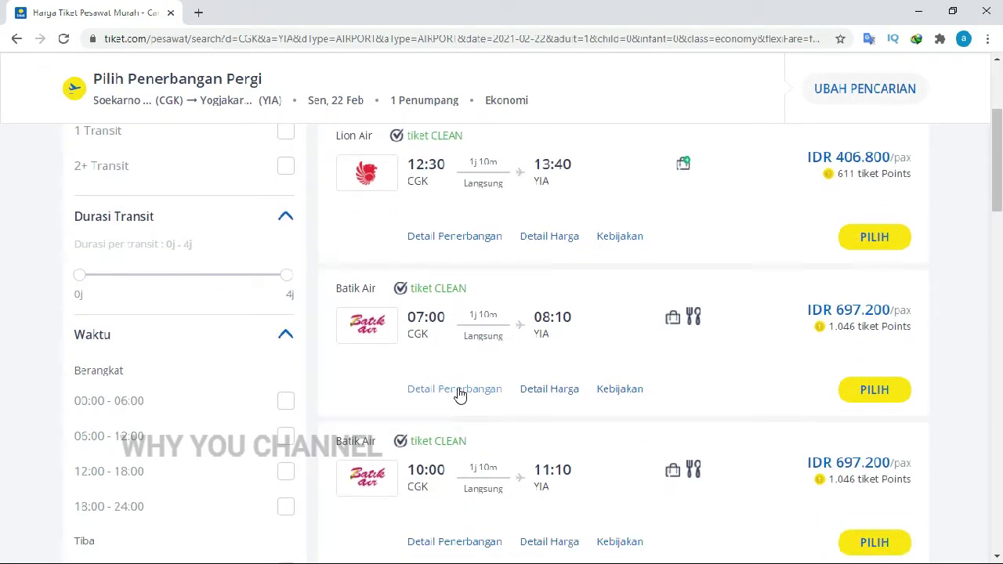
click(459, 396)
scroll(569, 441, down, 1)
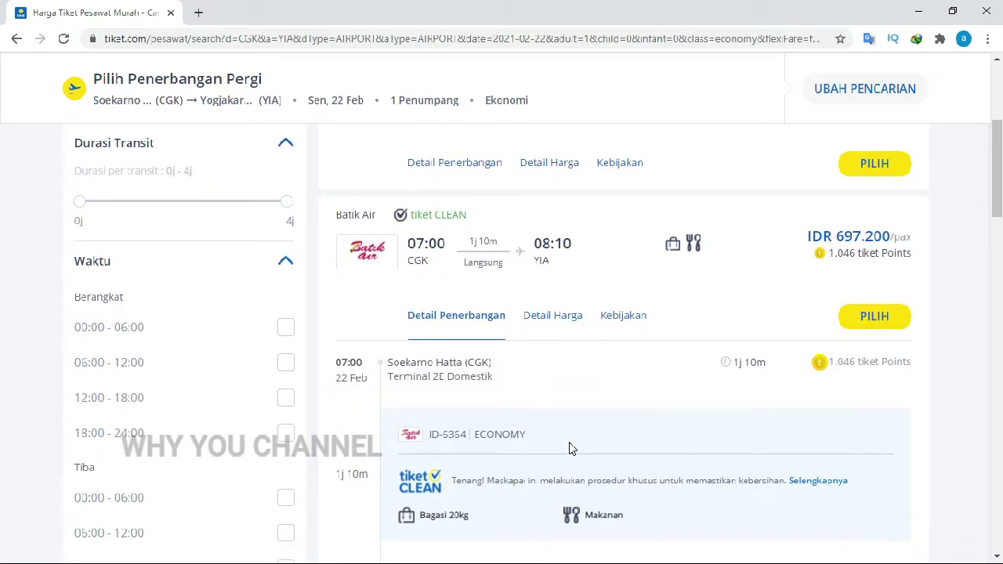
scroll(569, 442, down, 1)
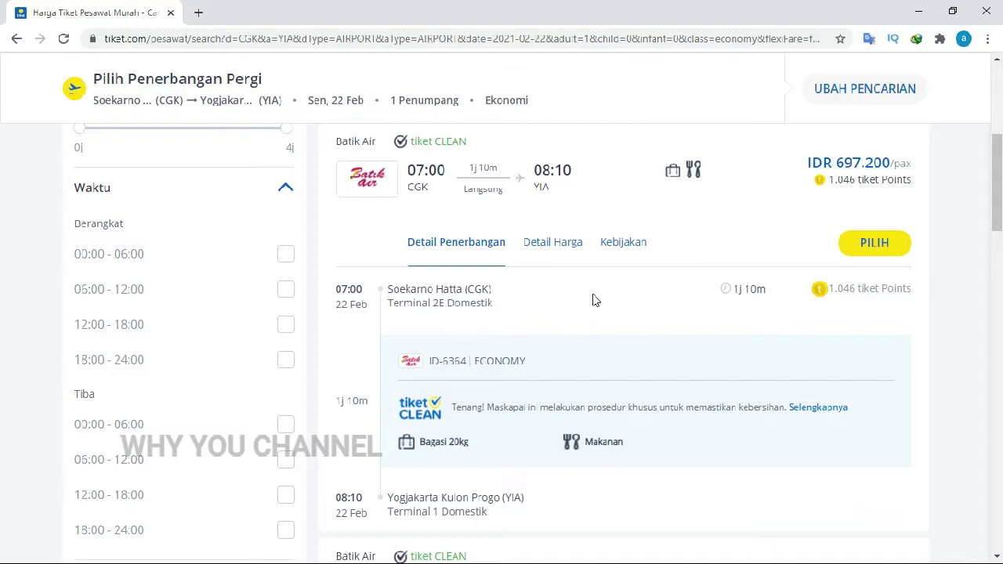
scroll(736, 379, down, 1)
Step: Open the flight details of the 12:30 Lion Air flight and review its baggage, aircraft and seat information
scroll(544, 318, up, 1)
scroll(494, 313, up, 1)
scroll(490, 250, up, 1)
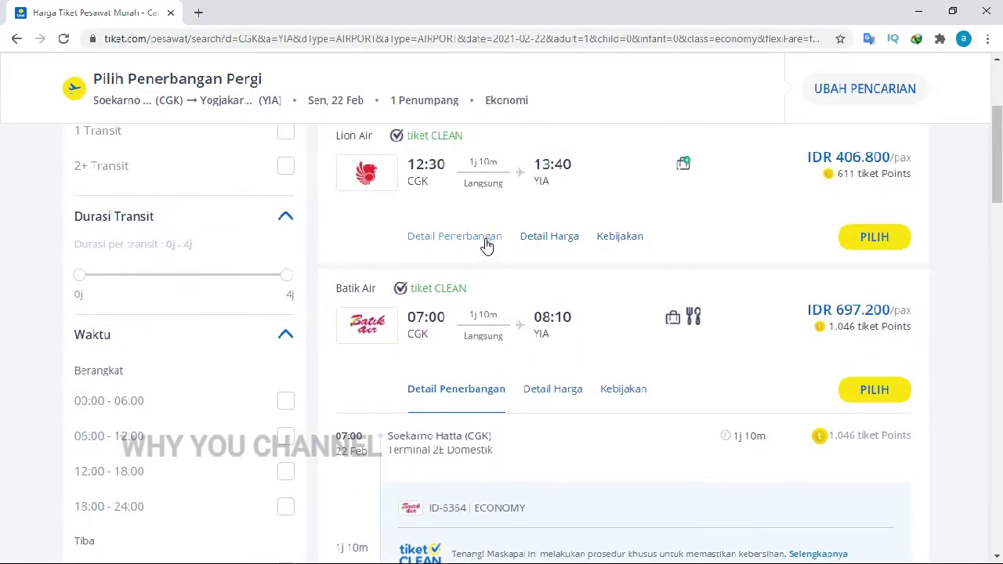
click(486, 238)
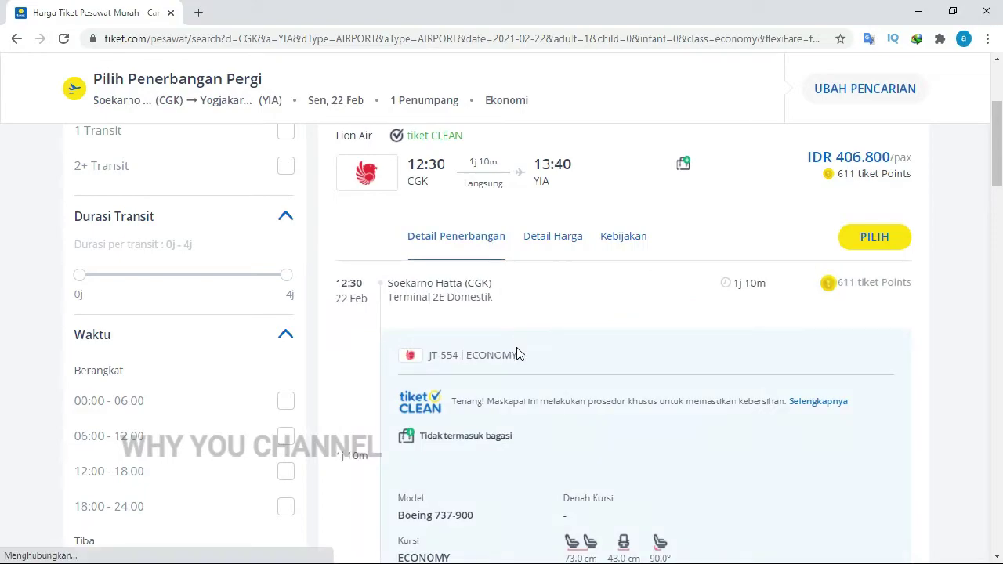
scroll(515, 352, down, 1)
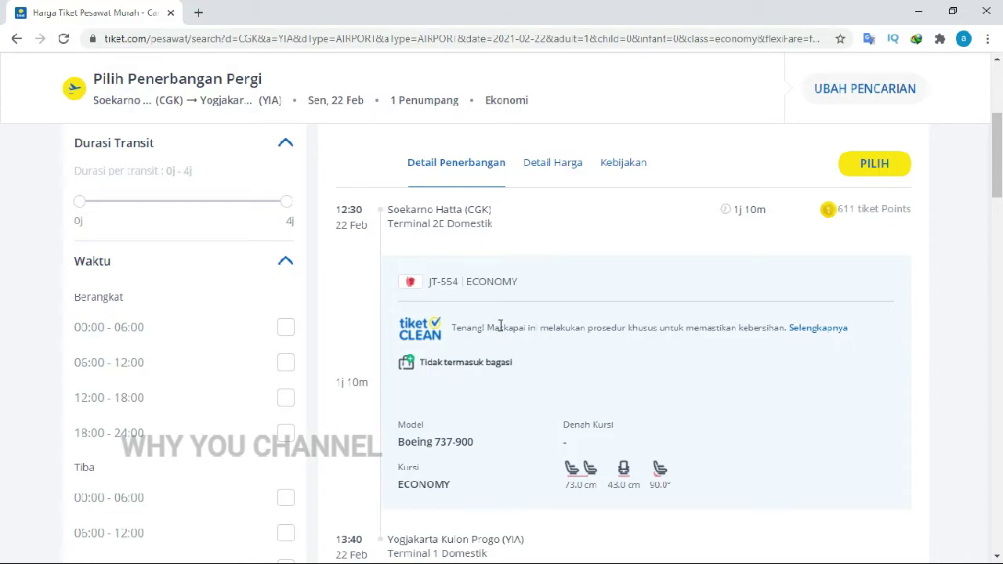
Step: Select the 07:00 Batik Air flight from CGK to YIA for booking
scroll(499, 326, down, 6)
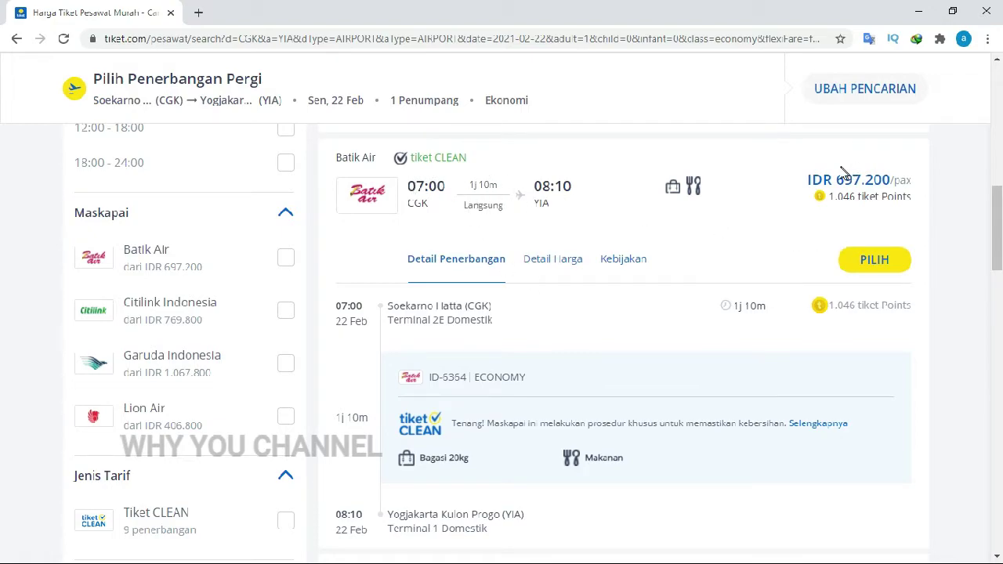
click(870, 265)
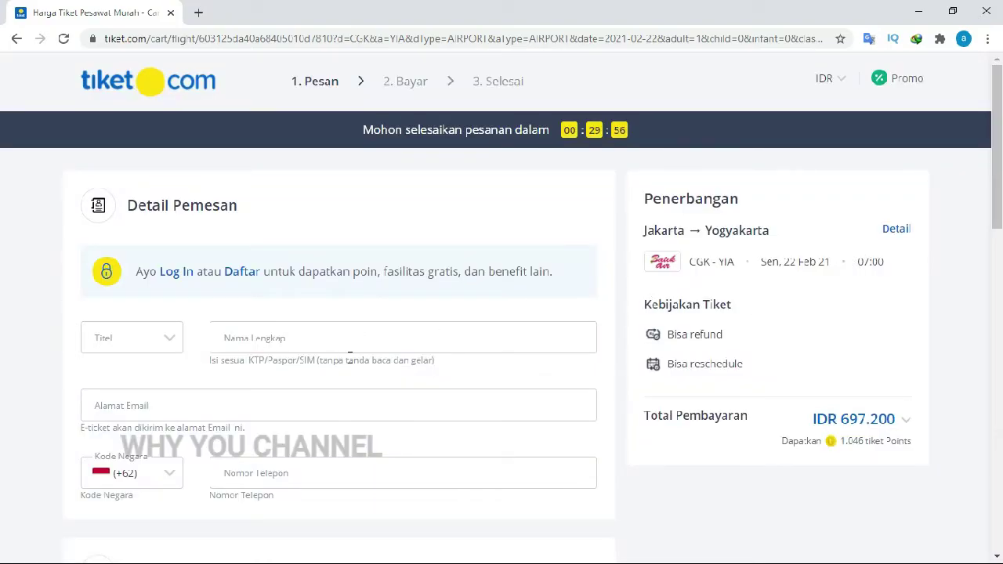
Step: Set the booker's title to Tuan and enter the booker's full name
click(172, 346)
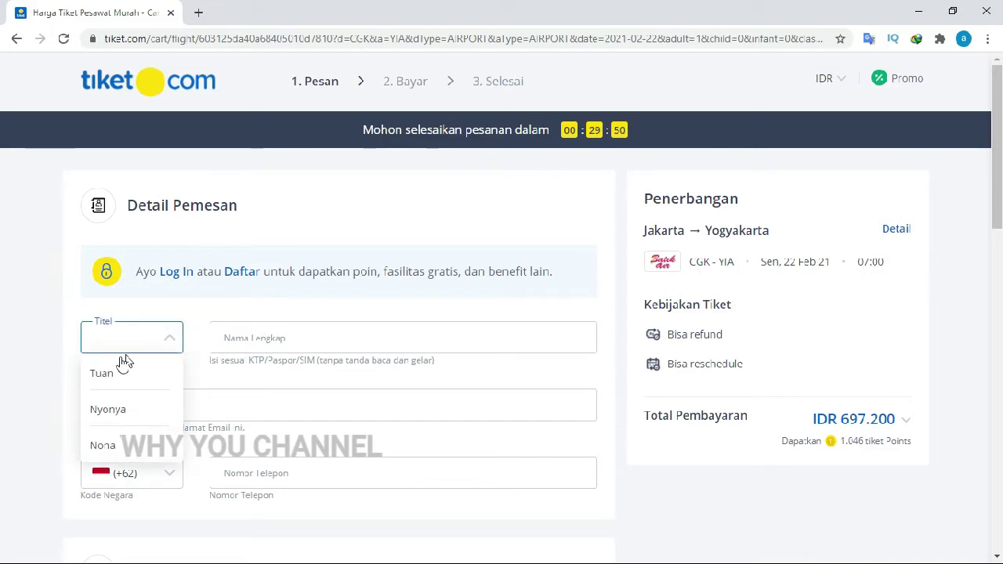
click(114, 376)
click(258, 340)
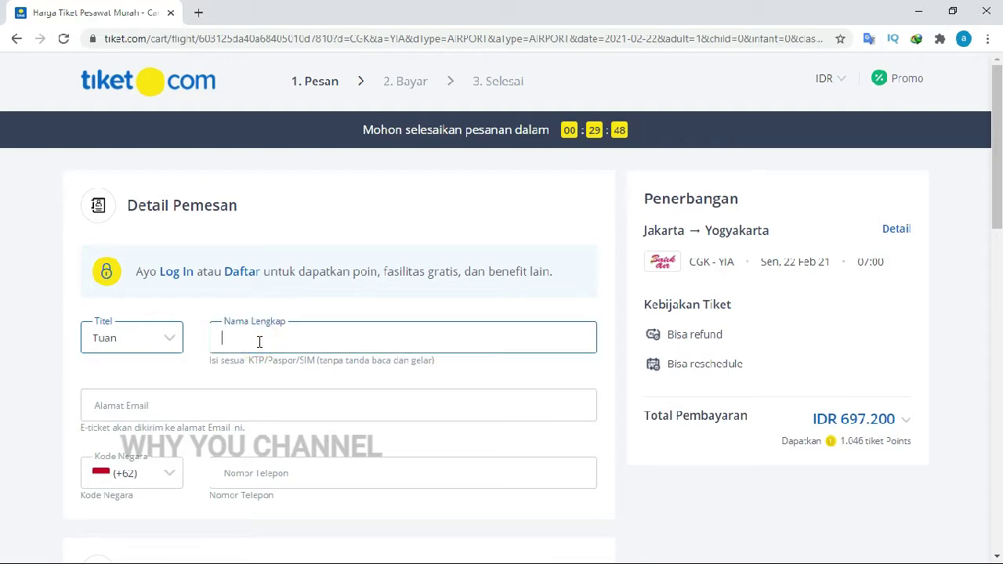
text(Yahya)
Step: Fill in the booker's email address and phone number in the contact details
click(229, 404)
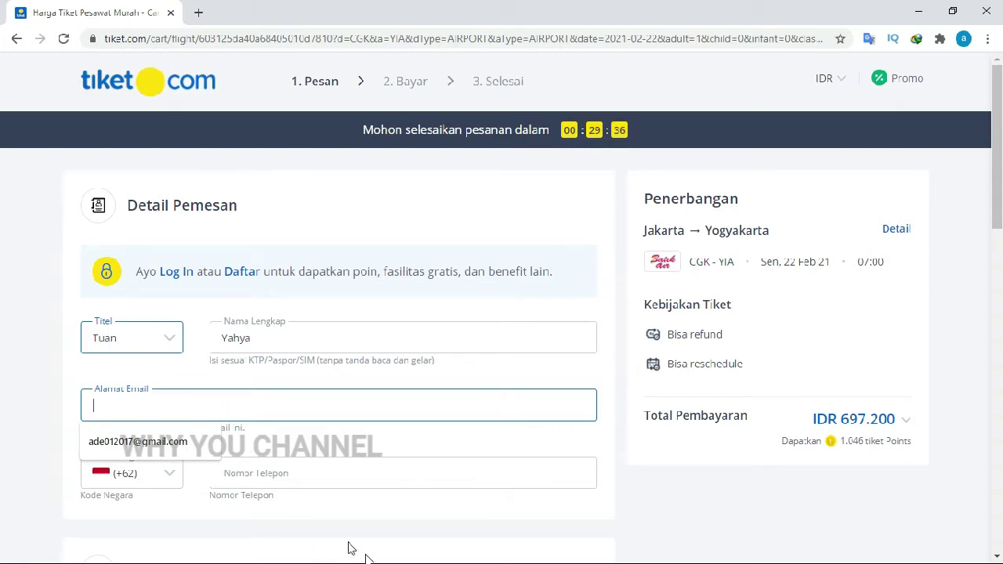
click(212, 399)
click(303, 472)
click(181, 408)
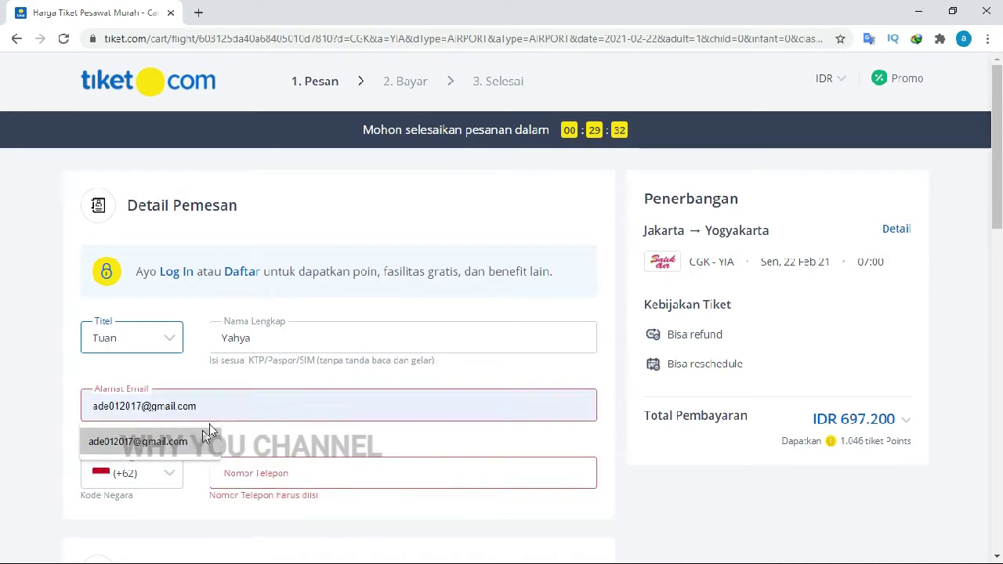
click(267, 341)
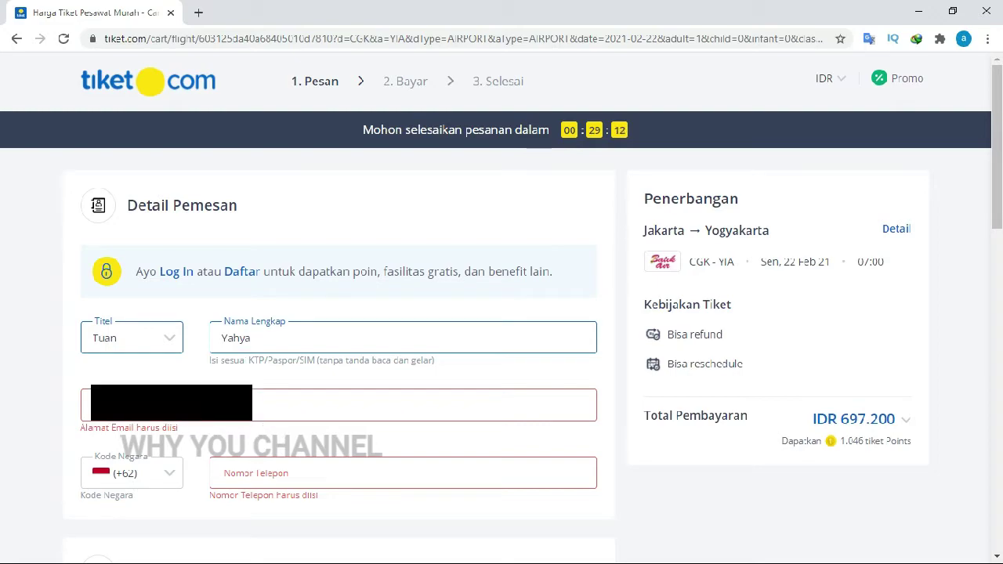
key(Tab)
right_click(119, 408)
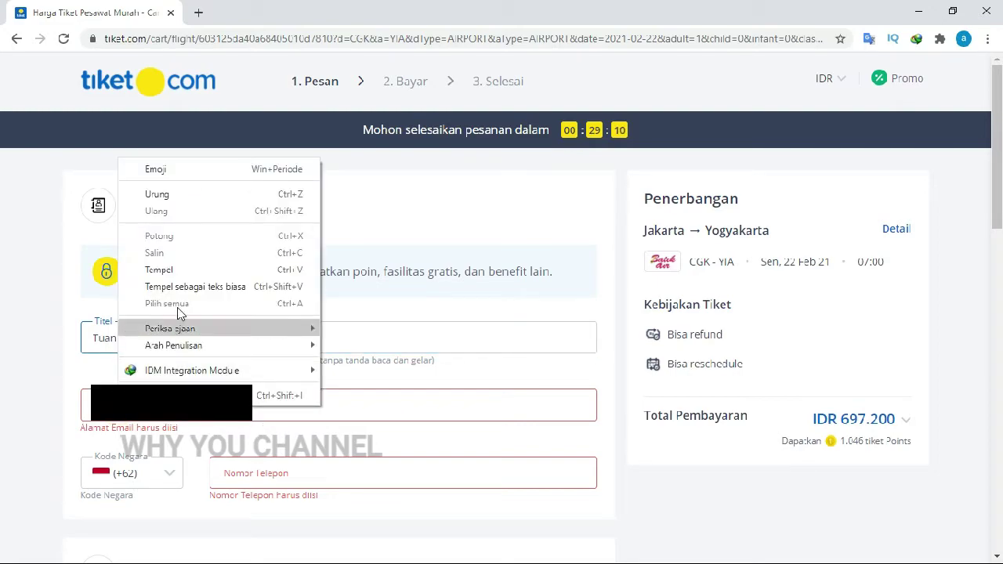
click(186, 271)
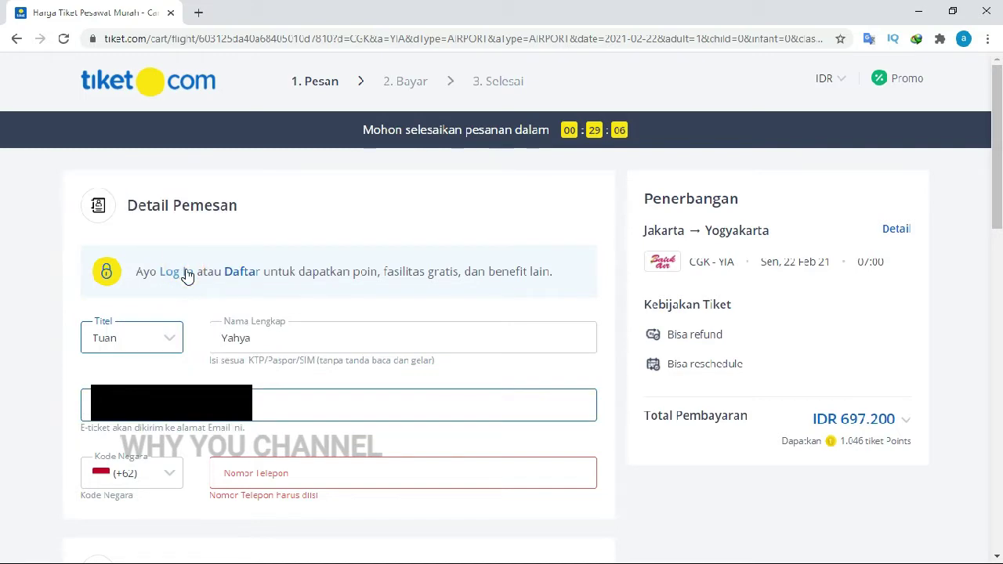
click(261, 471)
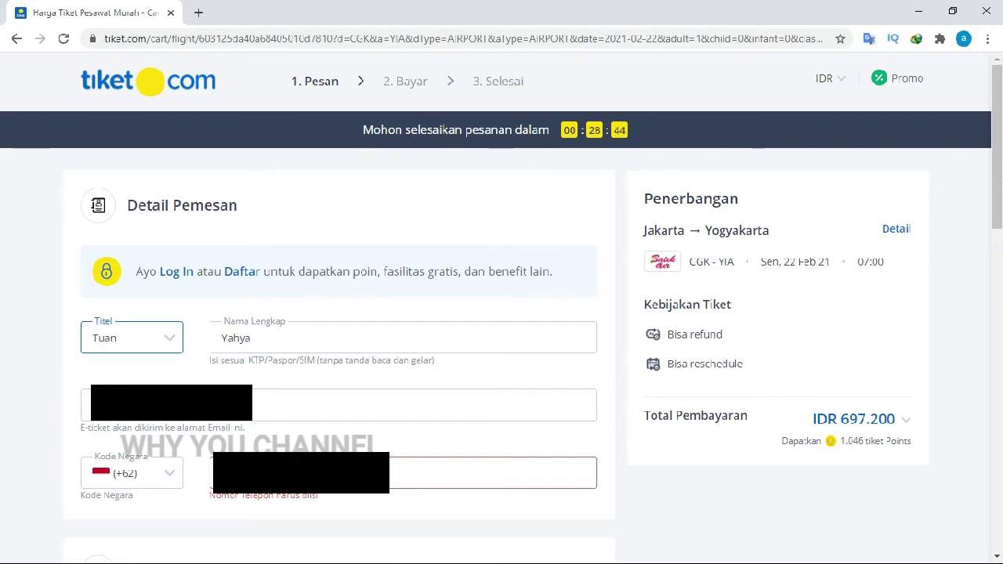
text(8)
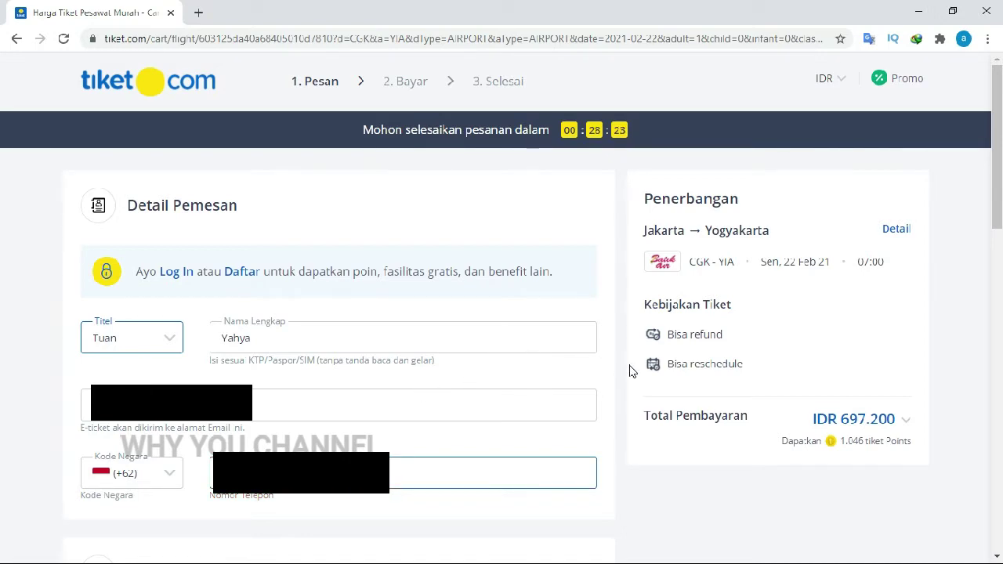
Step: Make passenger 1 the same as the booker and set the passenger's nationality to Indonesia
scroll(580, 377, down, 5)
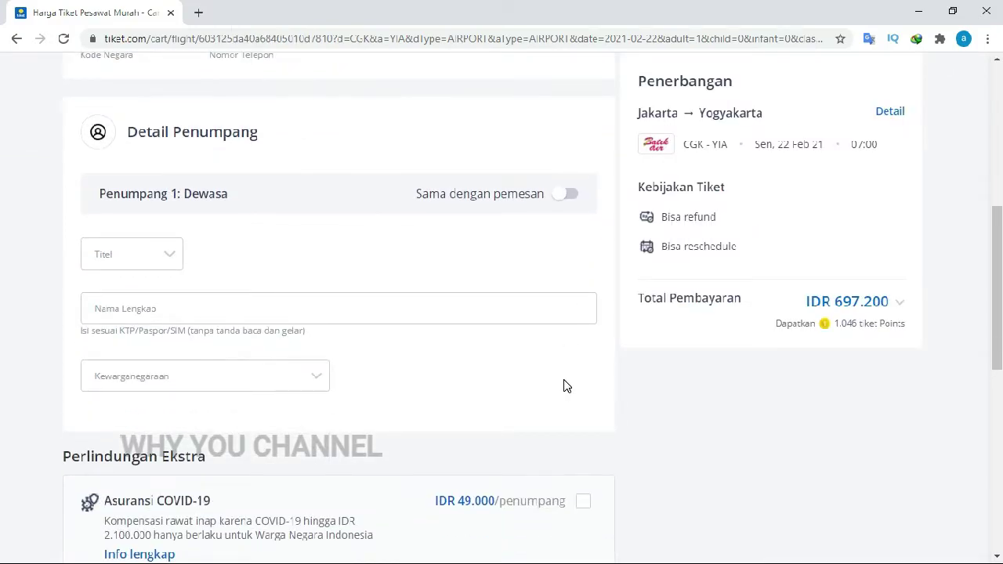
scroll(565, 385, down, 1)
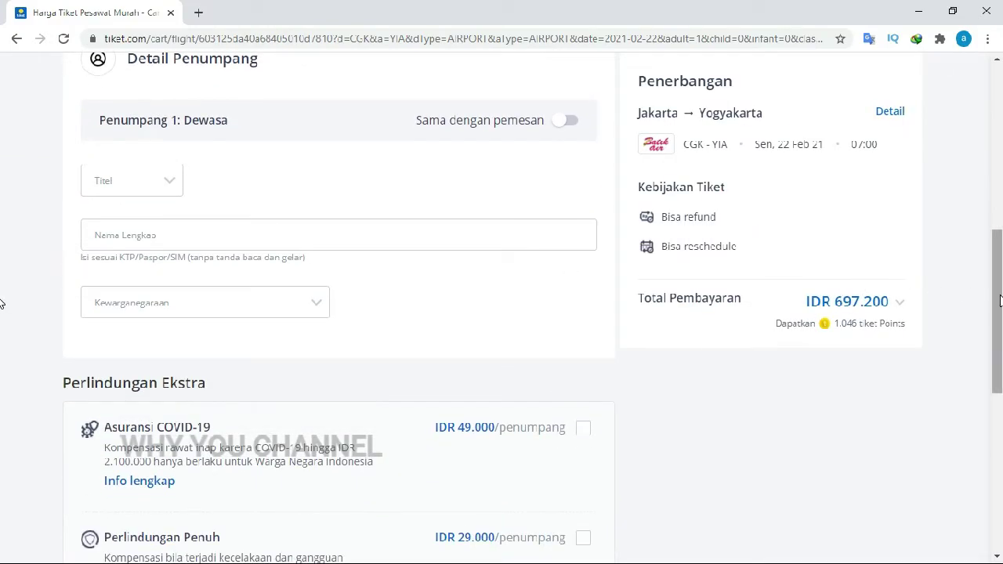
drag(999, 301, 999, 287)
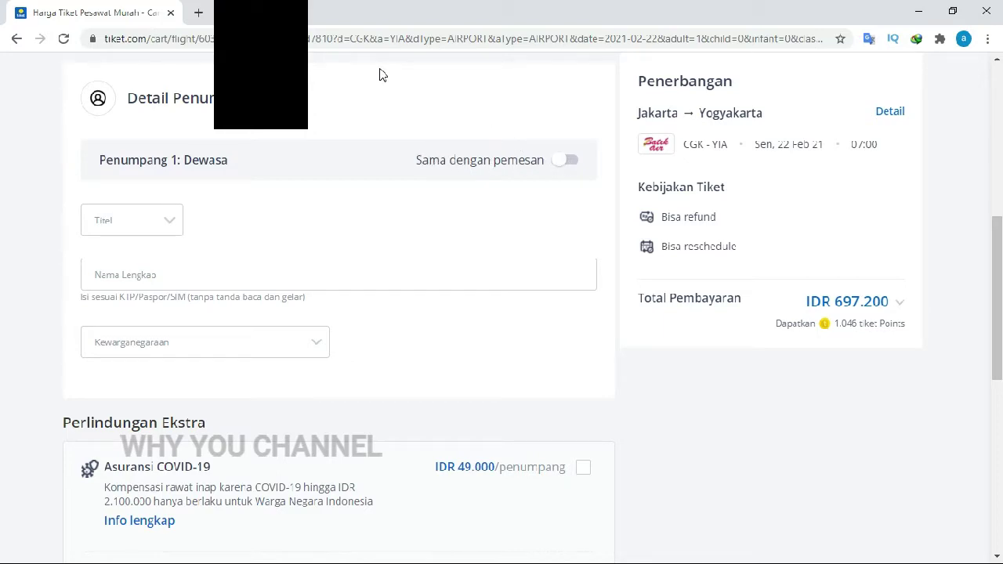
click(571, 162)
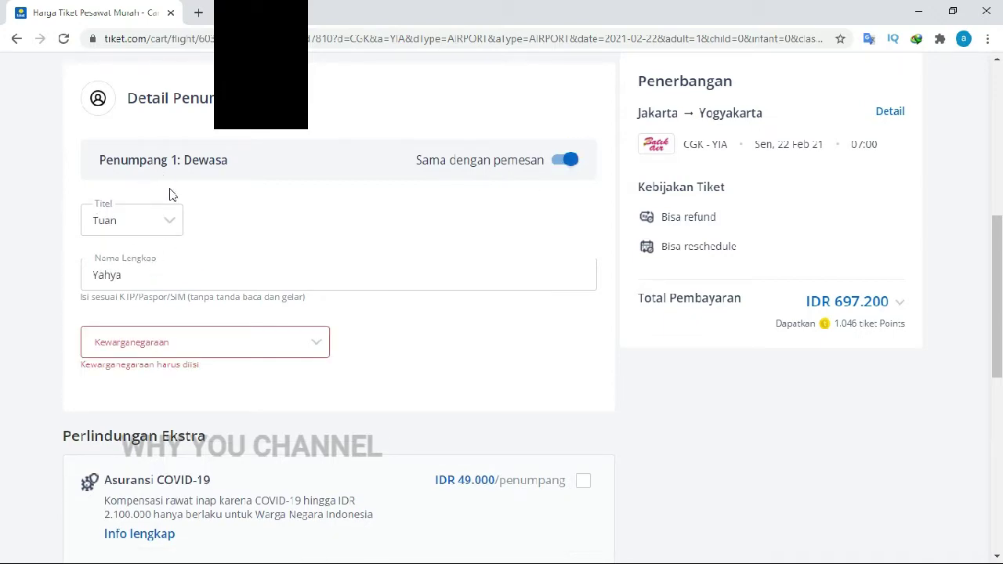
click(556, 162)
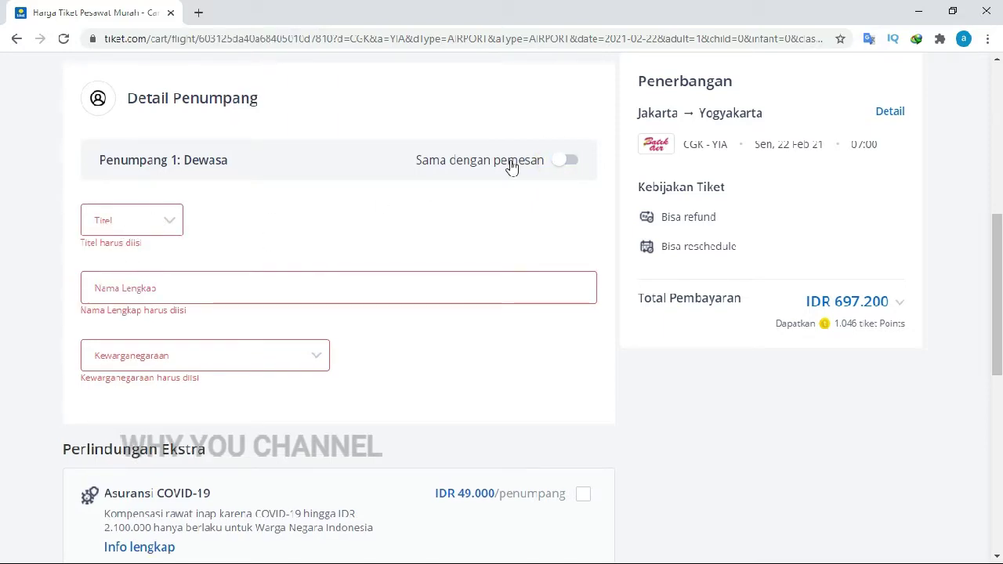
click(575, 162)
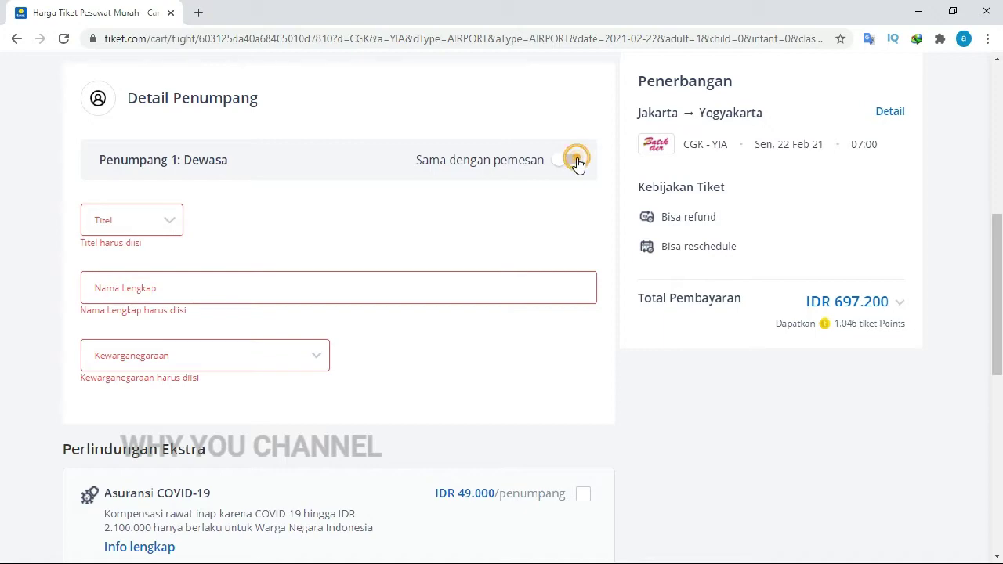
click(318, 347)
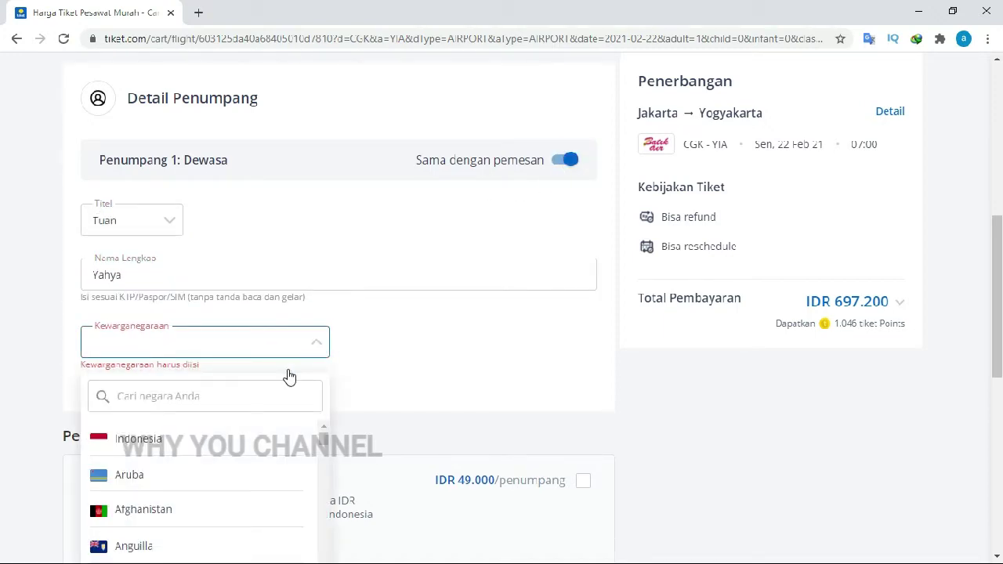
click(160, 440)
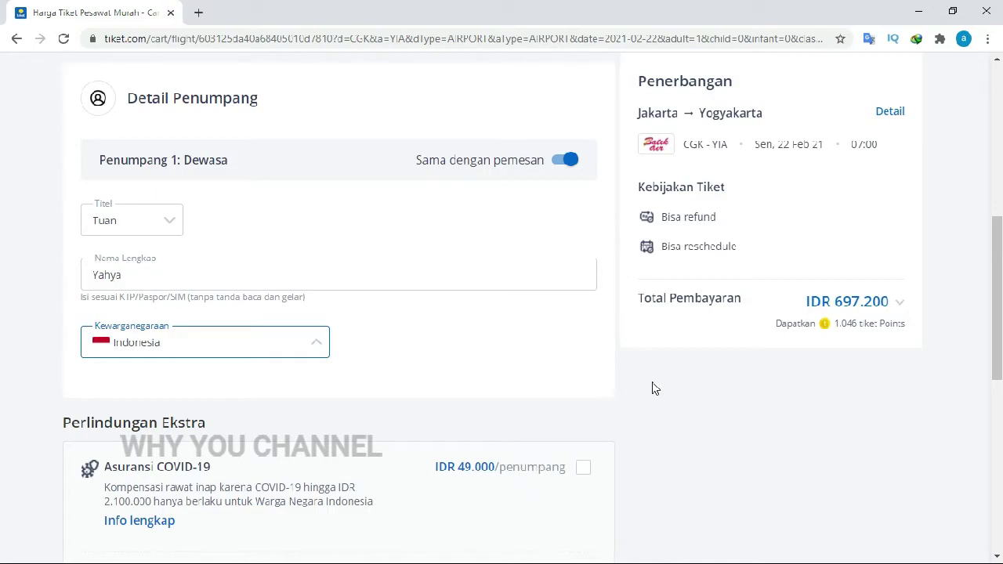
Step: Continue to payment without any extra protection and confirm that the booking data is correct
scroll(655, 388, down, 5)
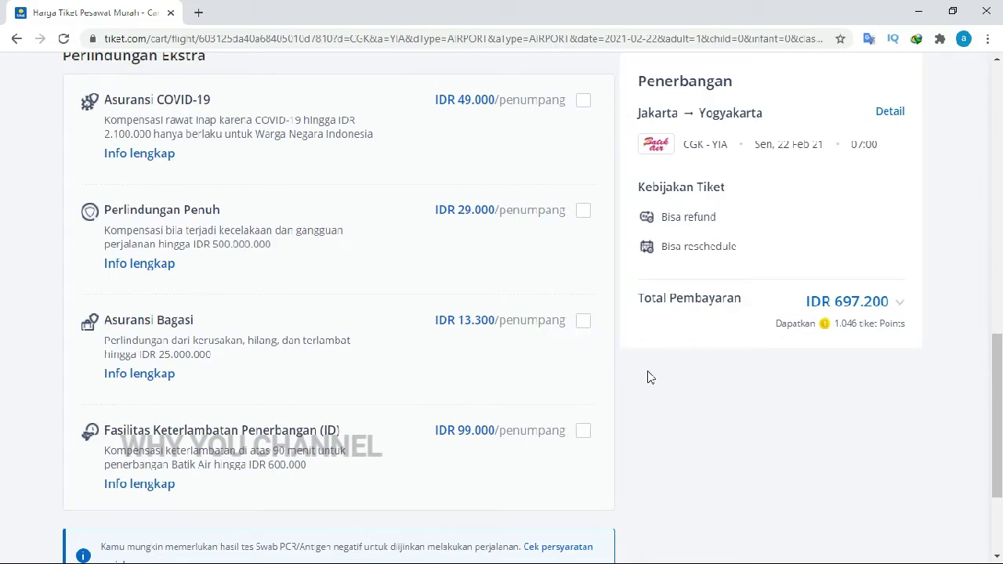
scroll(658, 396, down, 2)
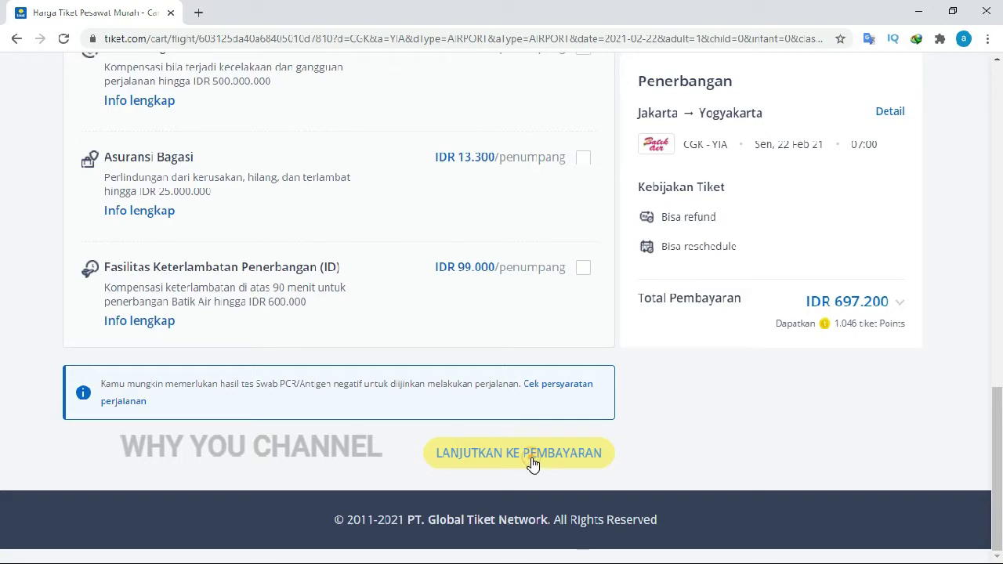
click(532, 462)
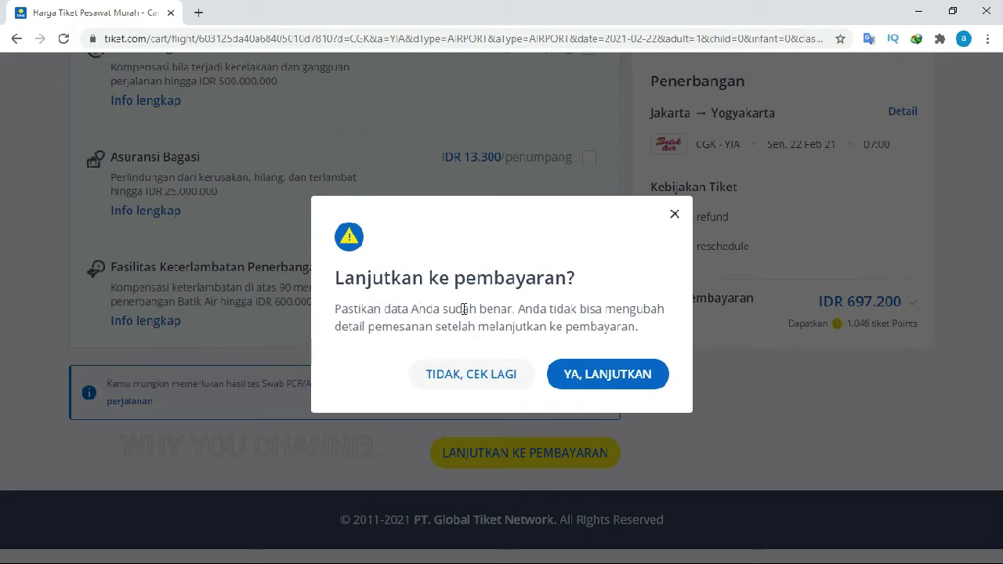
click(612, 380)
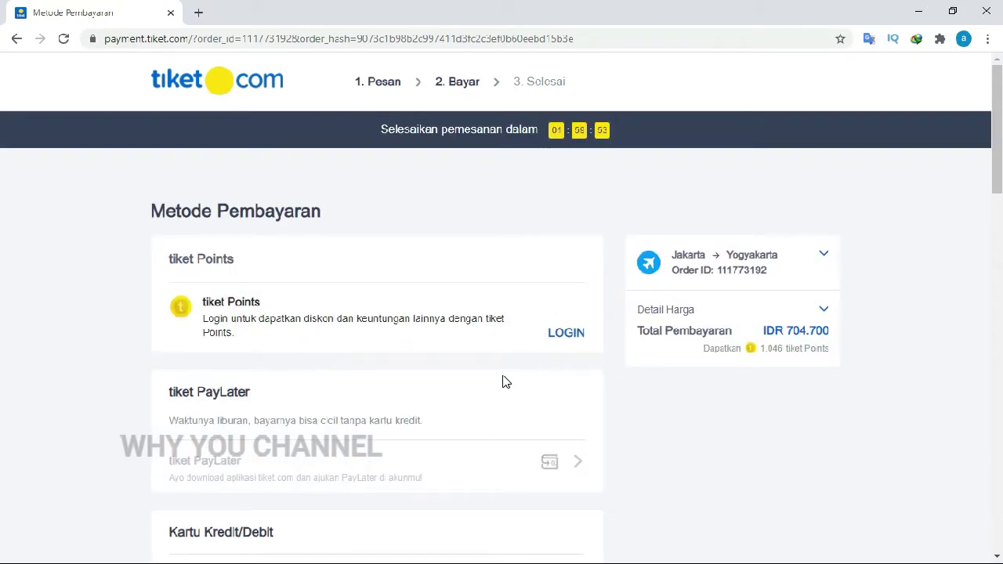
Step: Open the Kartu Debit payment form to see its required card fields and return to the payment methods
scroll(505, 381, down, 1)
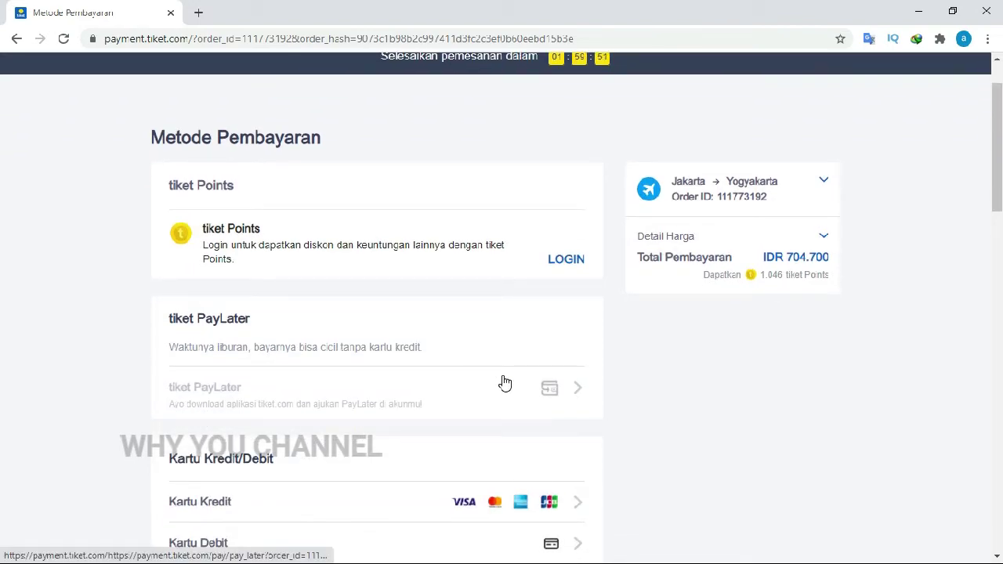
scroll(506, 381, down, 1)
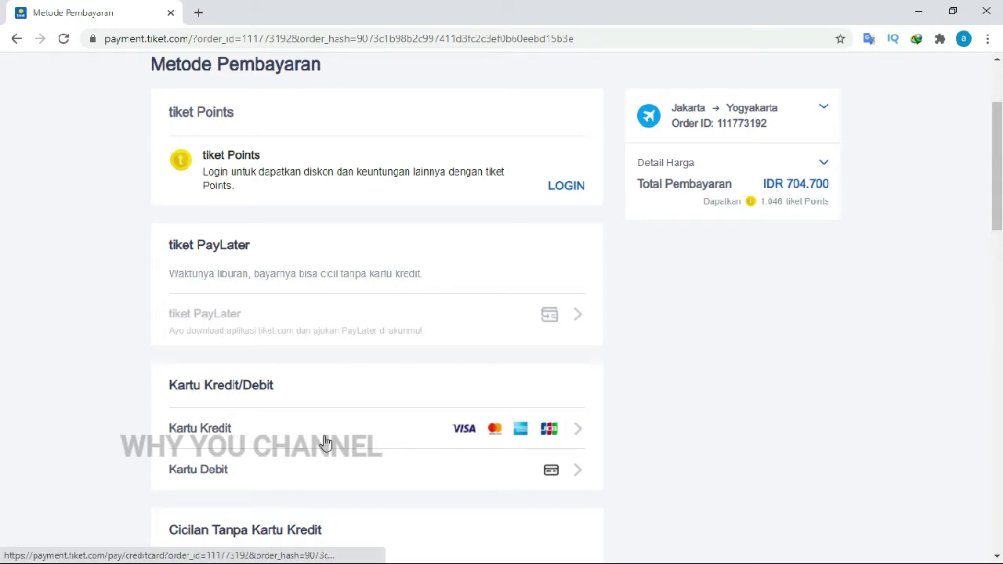
click(574, 476)
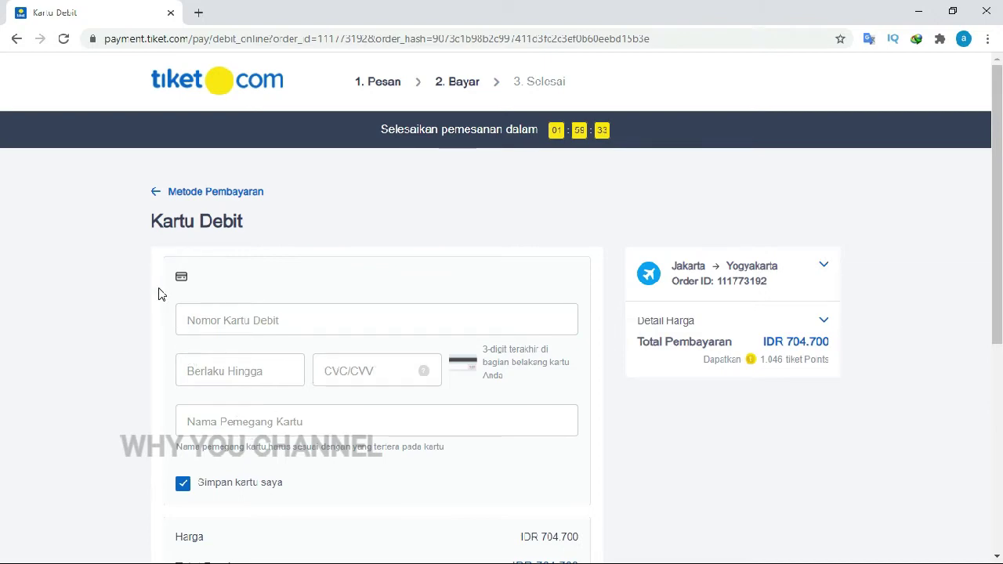
click(198, 194)
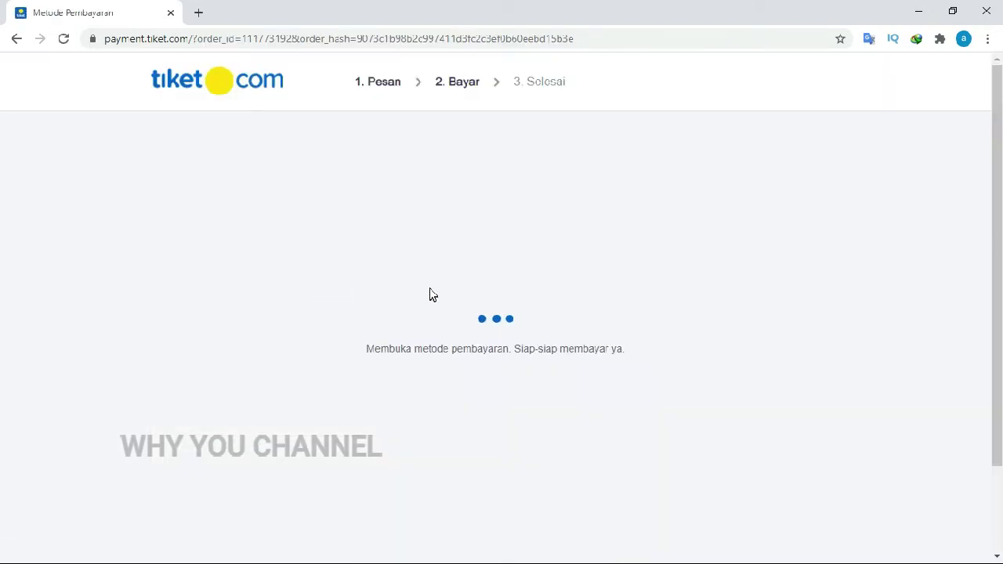
Step: Browse the installment, virtual account and instant payment options, review the ATM payment information, and return to the payment methods
scroll(434, 295, down, 2)
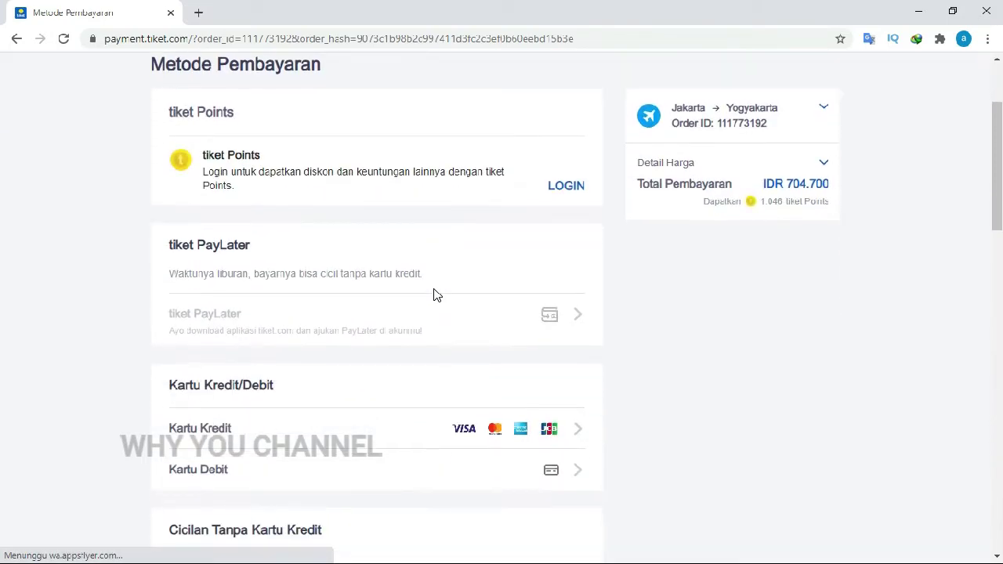
scroll(433, 295, down, 4)
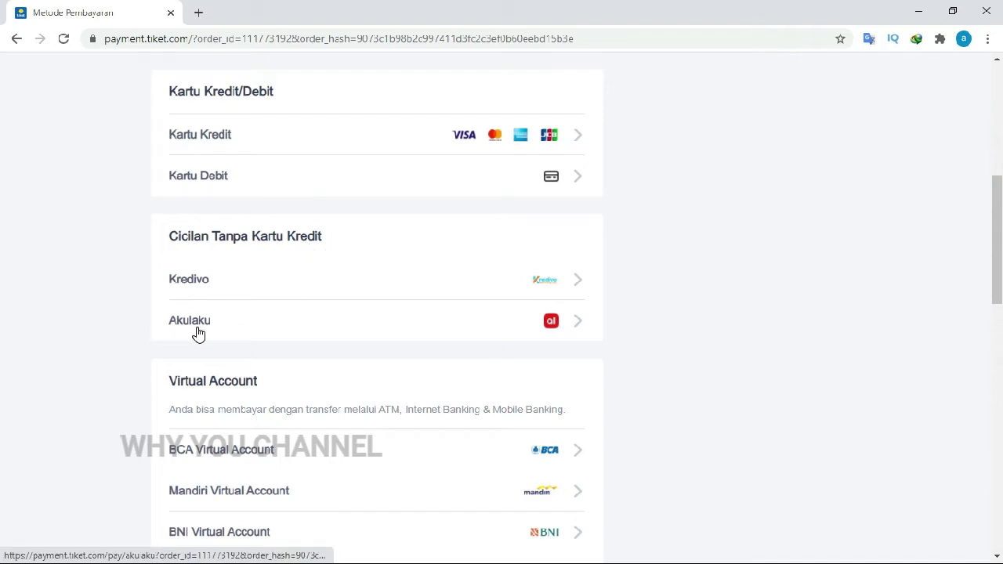
scroll(271, 389, down, 2)
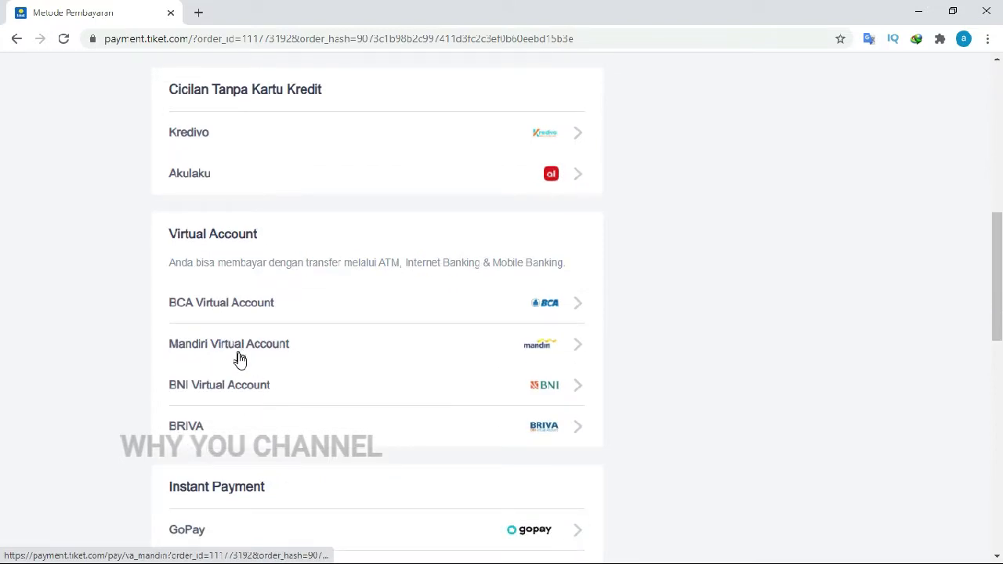
scroll(237, 493, down, 1)
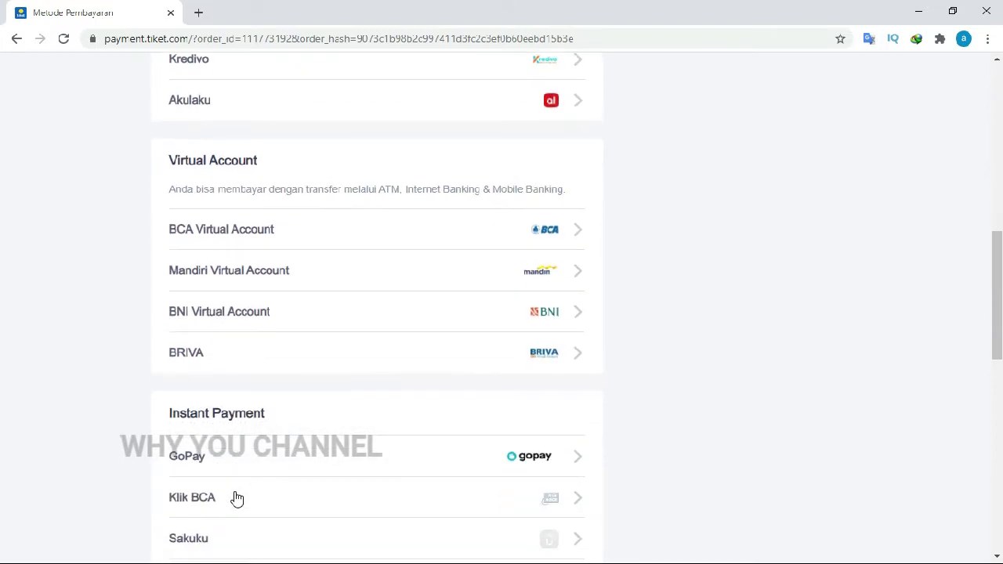
scroll(223, 468, down, 2)
scroll(222, 468, down, 3)
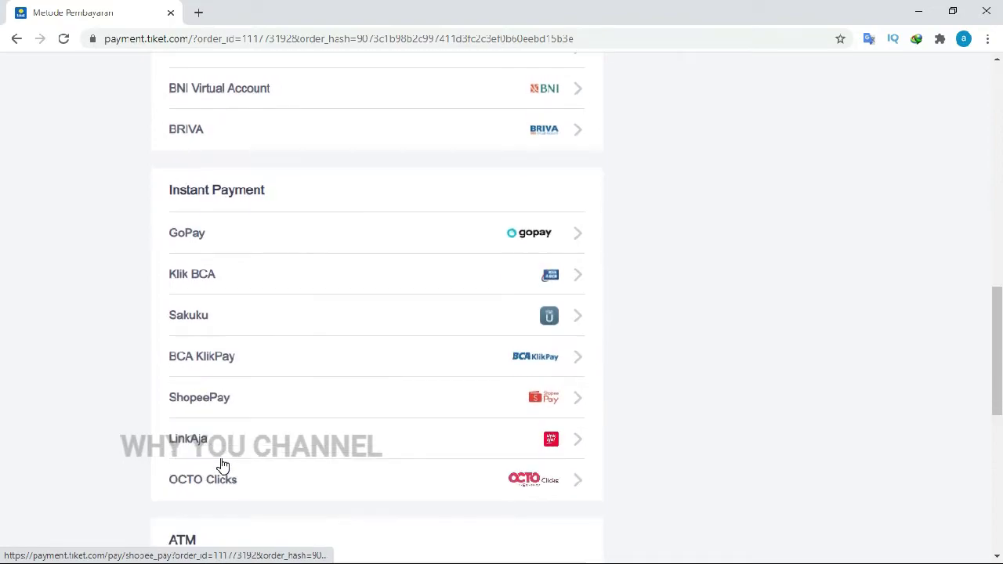
click(391, 445)
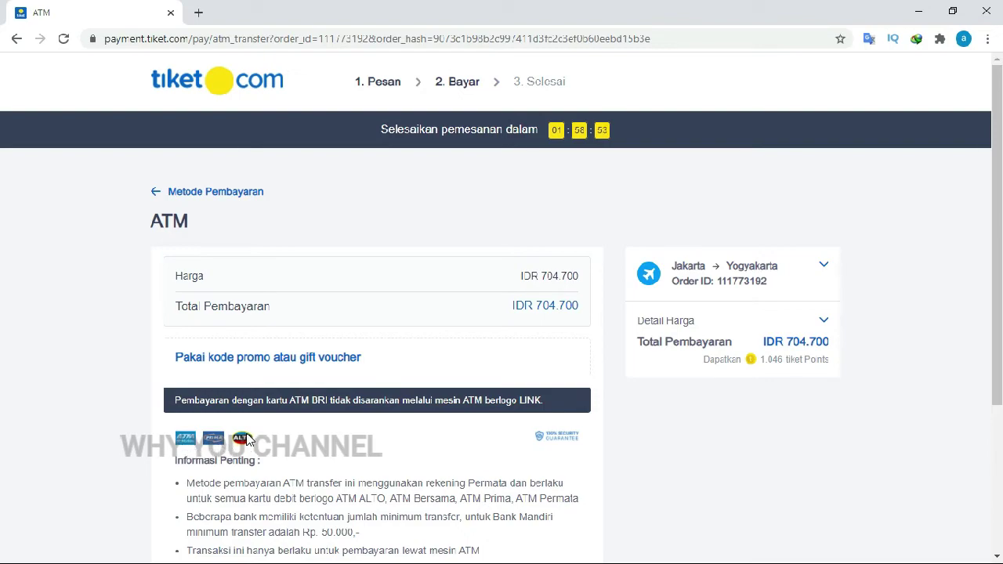
scroll(245, 440, down, 1)
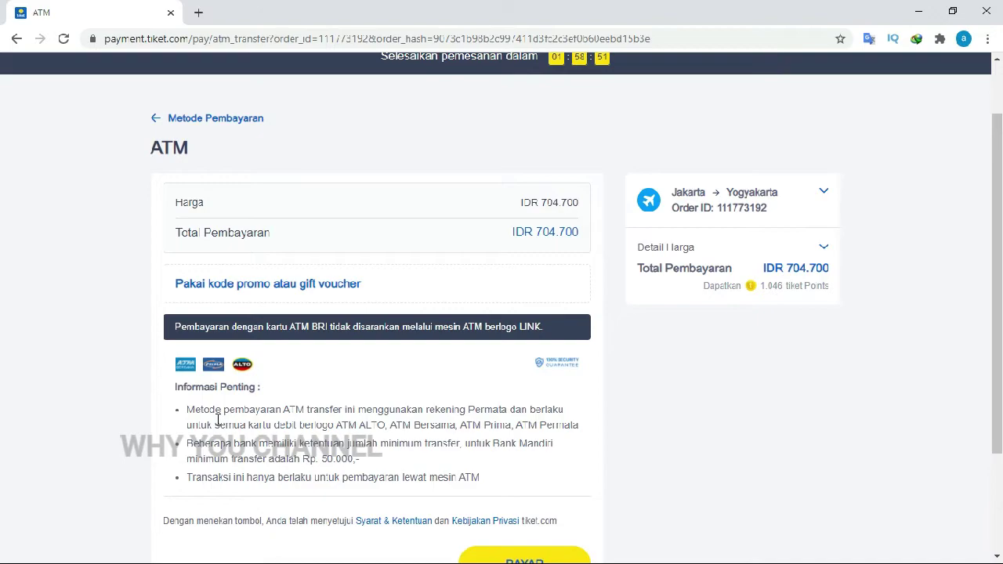
click(213, 119)
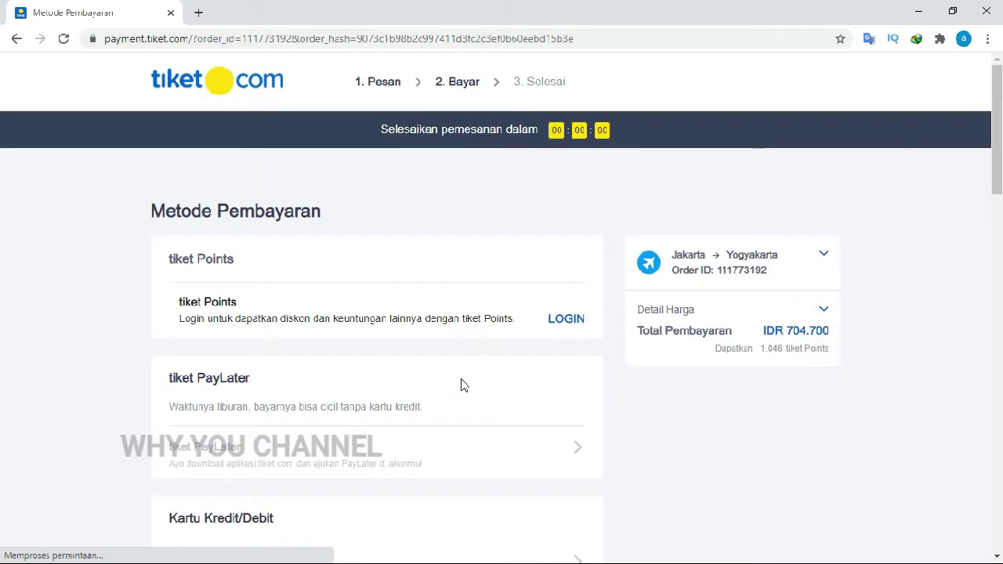
Step: Browse the payment methods down to Gerai Retail and try to select Indomaret
scroll(459, 385, down, 5)
scroll(462, 385, down, 9)
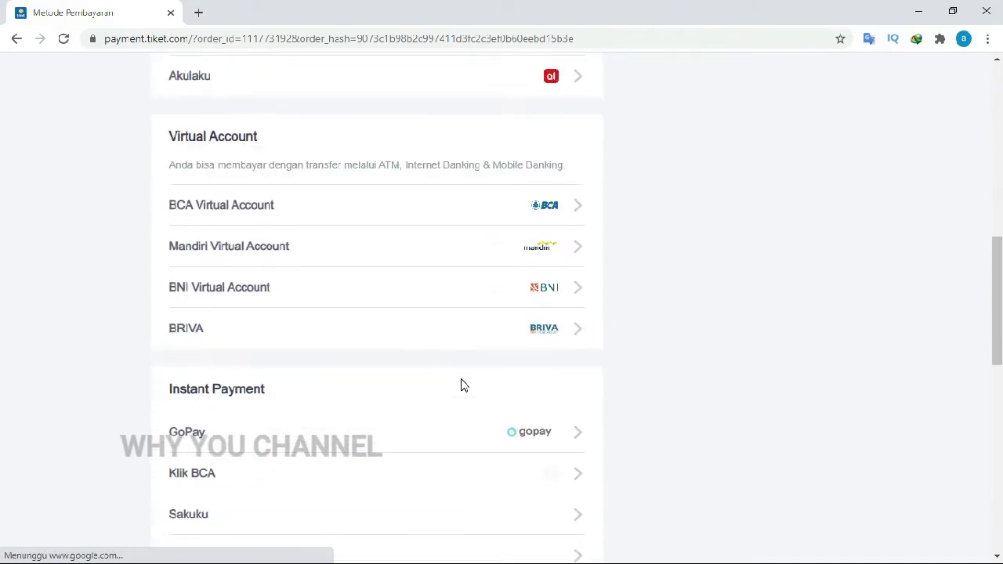
scroll(462, 385, down, 7)
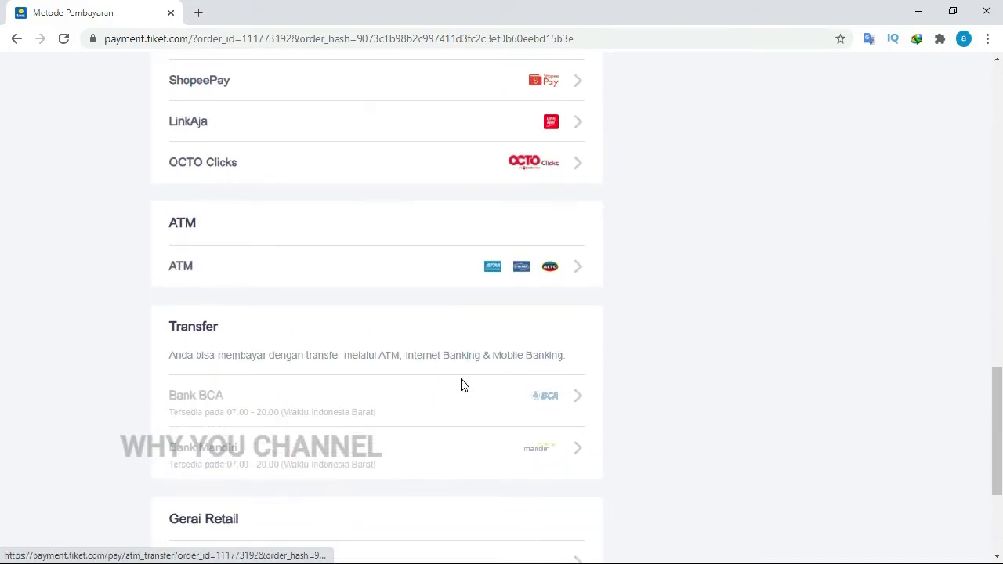
scroll(460, 385, down, 1)
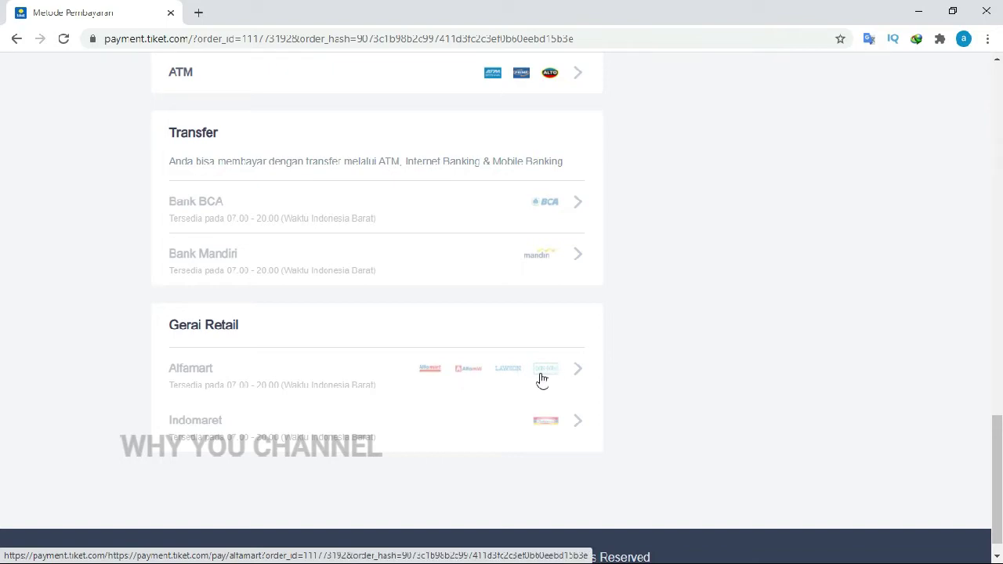
click(218, 420)
click(561, 423)
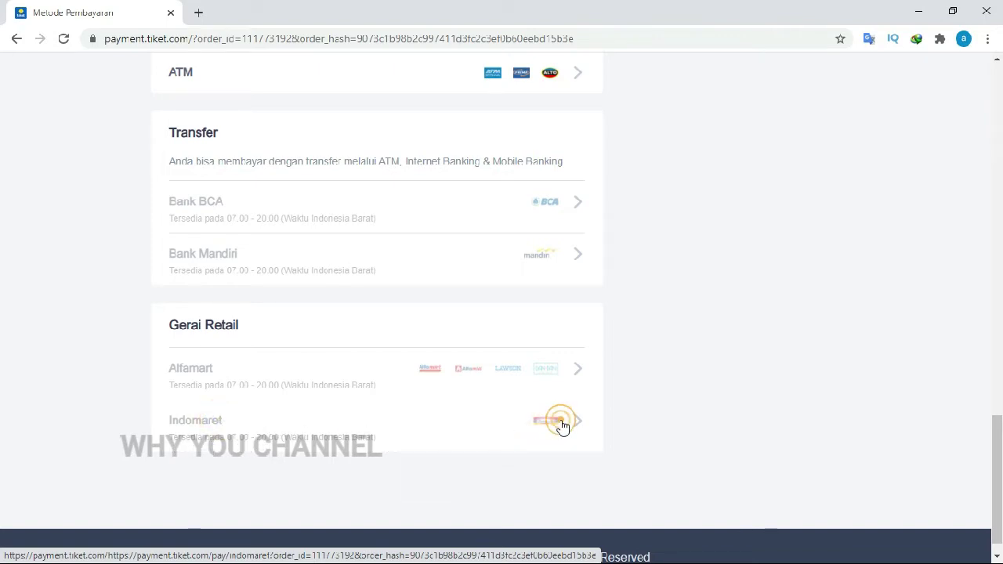
click(578, 423)
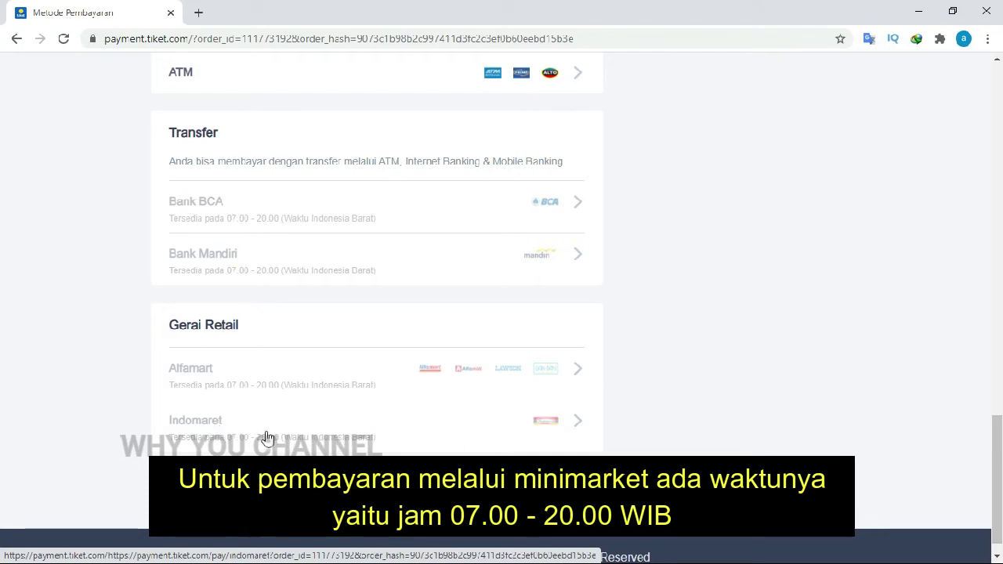
Step: Choose ATM as the payment method, review its important information, and proceed to pay
scroll(454, 433, up, 1)
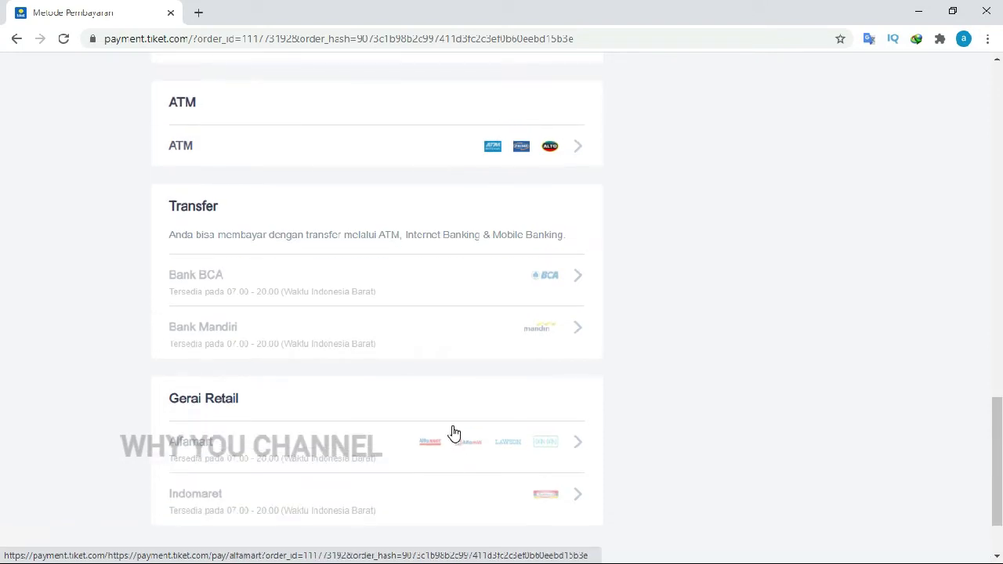
scroll(455, 433, up, 2)
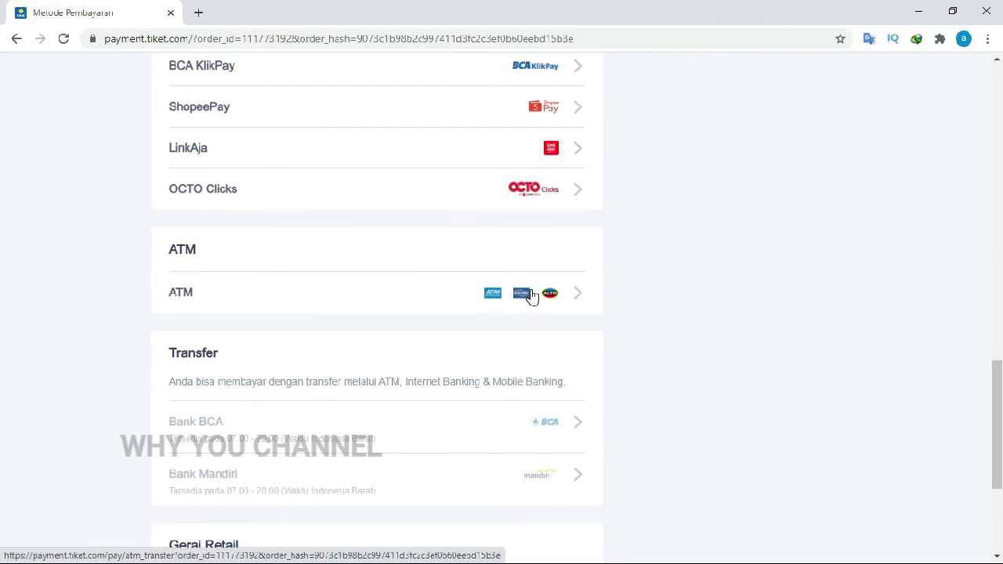
click(532, 296)
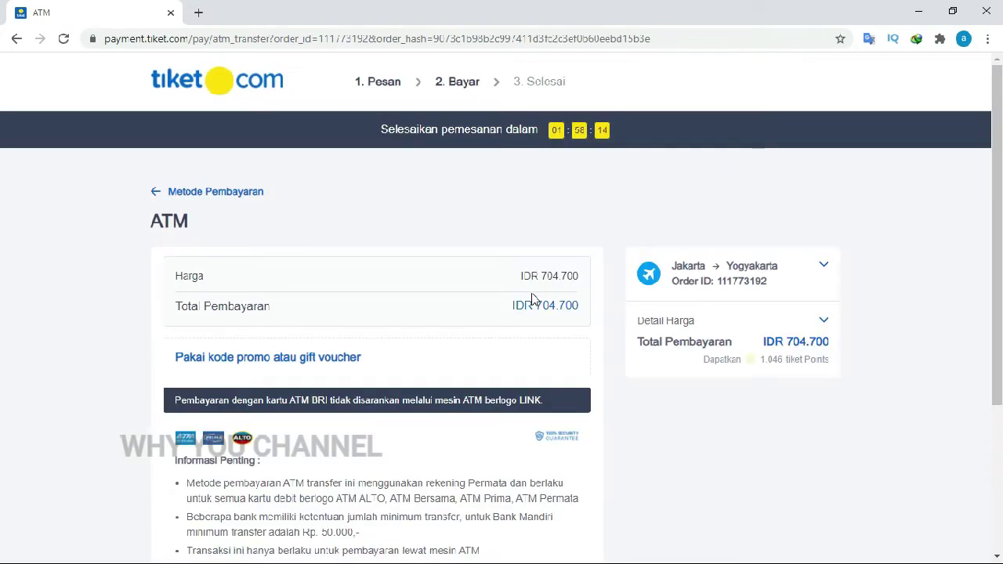
scroll(535, 318, down, 2)
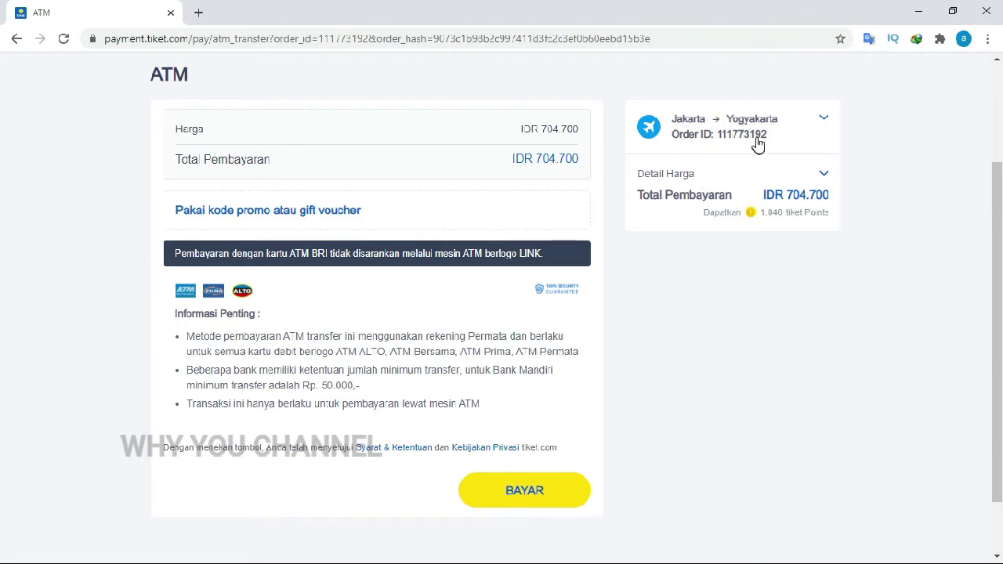
click(518, 498)
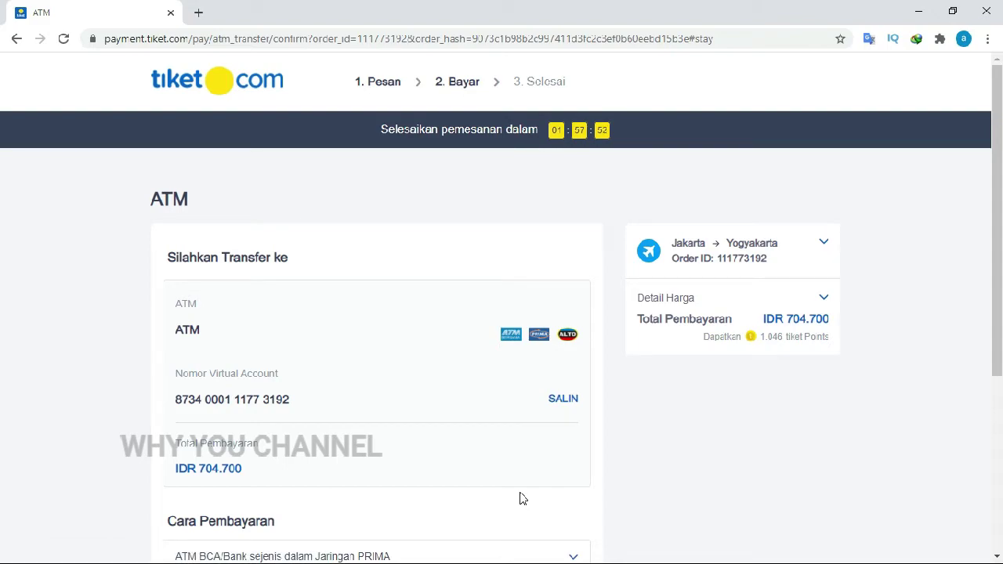
Step: Review the ATM transfer details and expand the payment instructions for ATM Mandiri/Bank sejenis dalam Jaringan ATM Bersama
scroll(523, 498, down, 1)
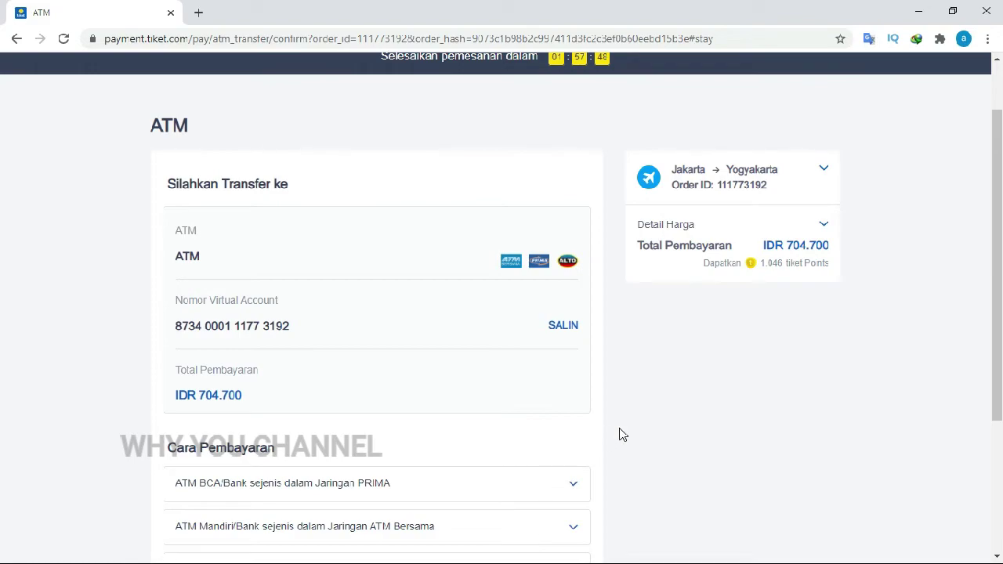
scroll(623, 434, down, 1)
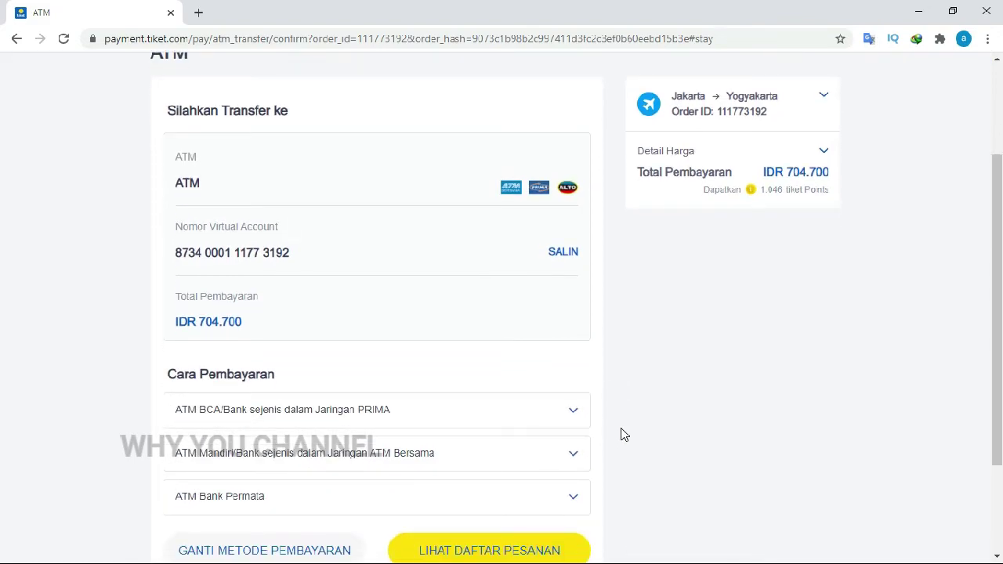
scroll(623, 435, down, 1)
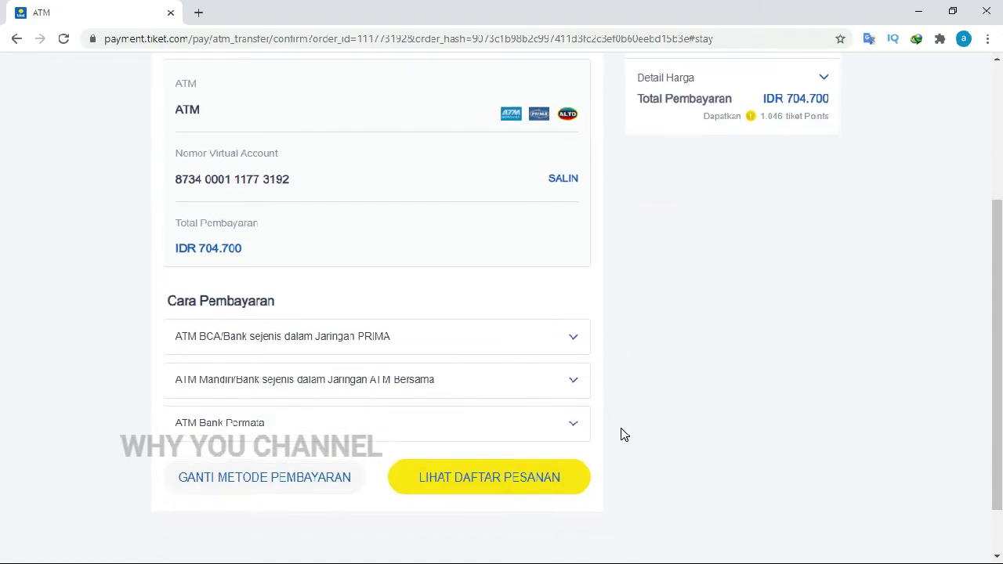
scroll(623, 435, up, 1)
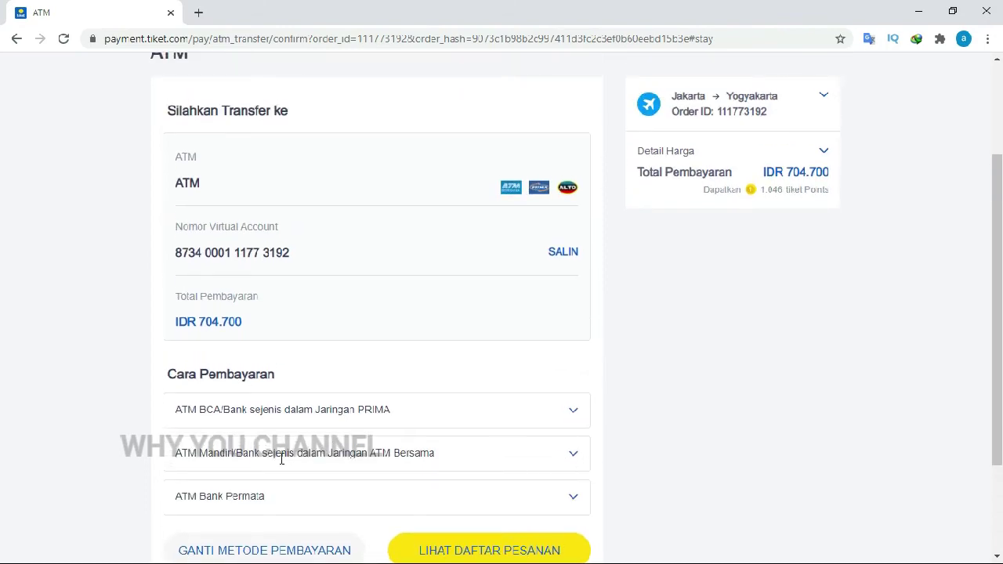
click(572, 453)
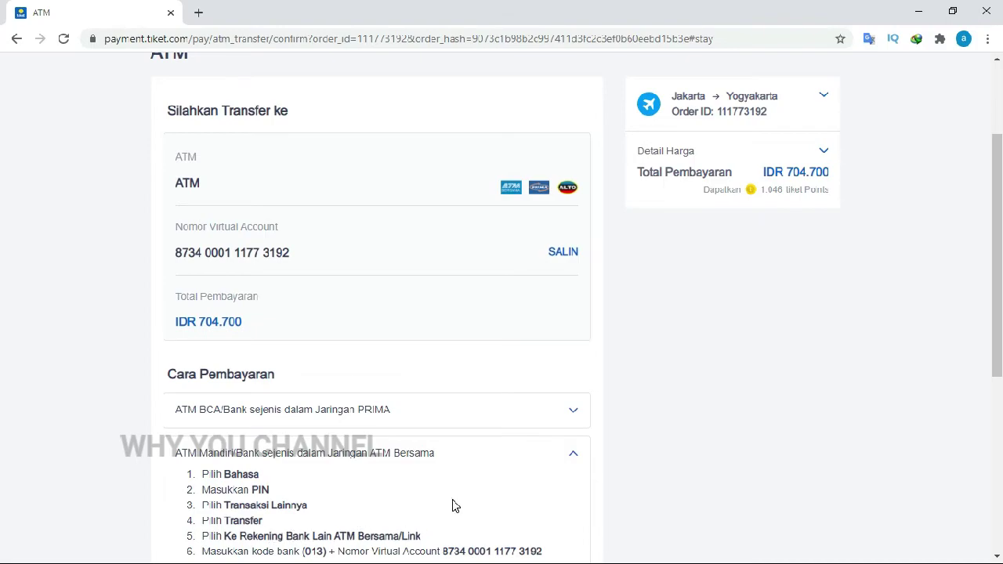
scroll(453, 506, down, 1)
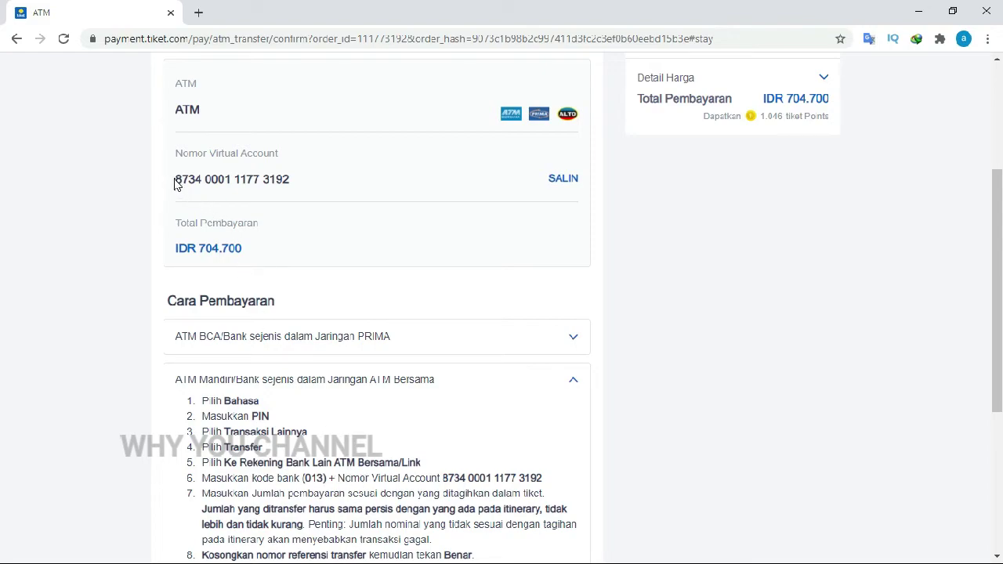
Step: Highlight the virtual account number, the Ke Rekening Bank Lain ATM Bersama/Link instruction, and the bank code 013
drag(174, 180, 291, 181)
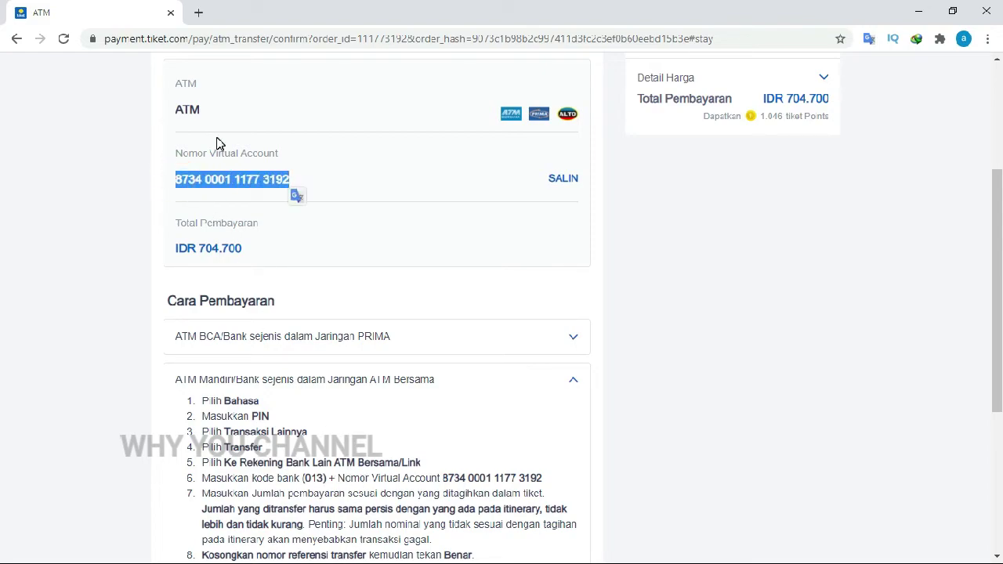
click(178, 180)
drag(178, 179, 332, 194)
drag(209, 462, 420, 462)
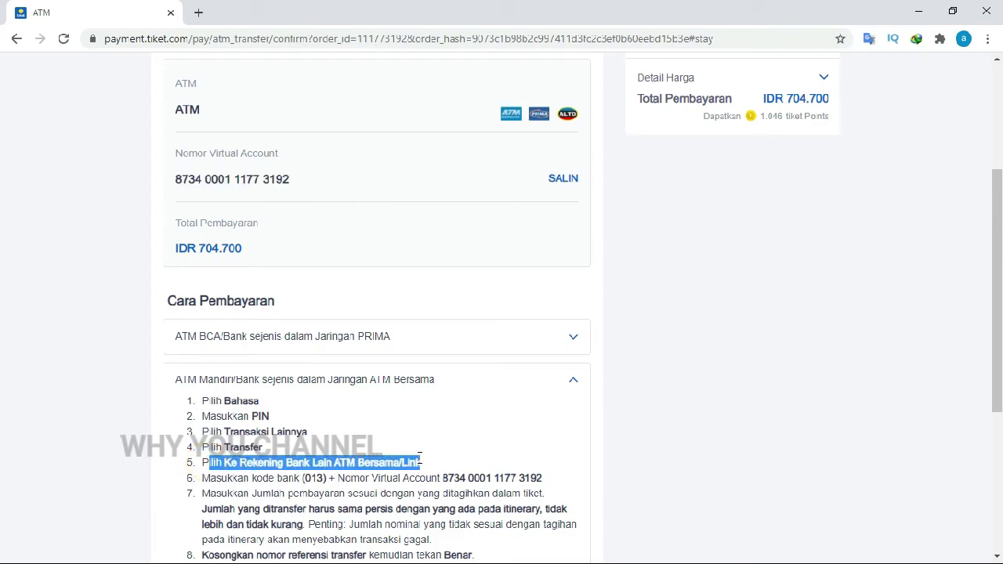
drag(307, 477, 322, 478)
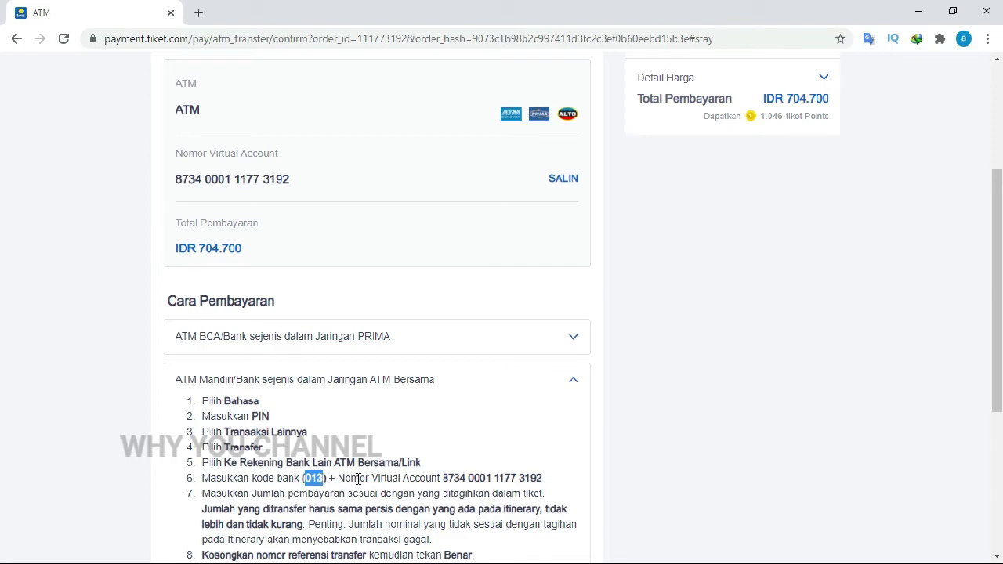
drag(176, 180, 237, 196)
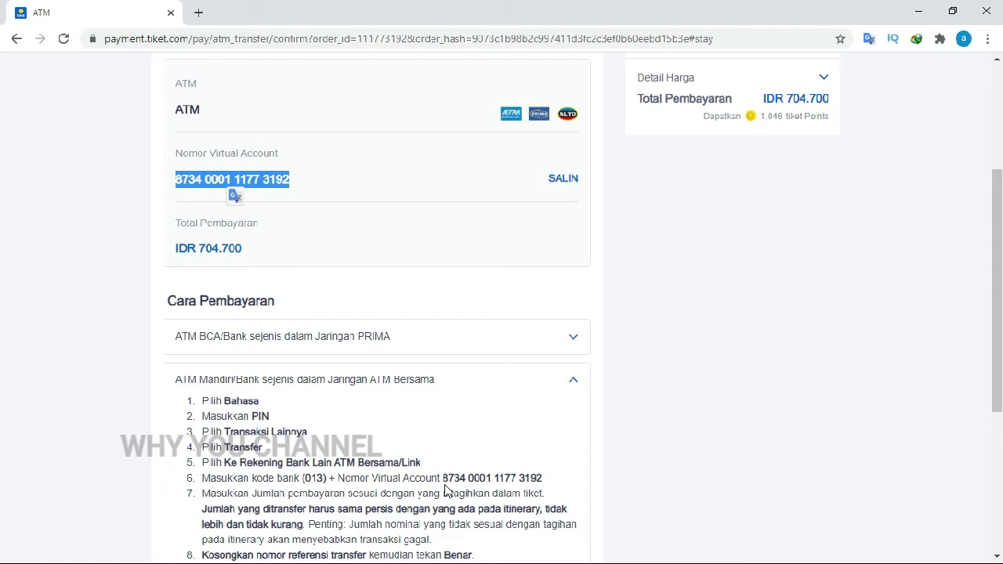
Step: Read the remaining ATM Bersama instructions, highlight Order Id in instruction 9, and look back at the order summary
scroll(444, 490, down, 1)
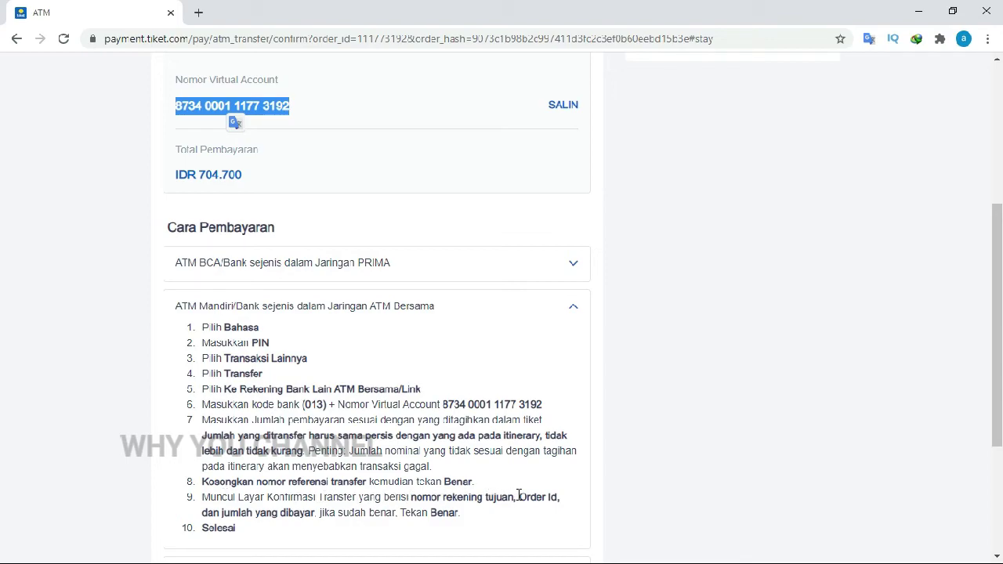
drag(519, 496, 566, 501)
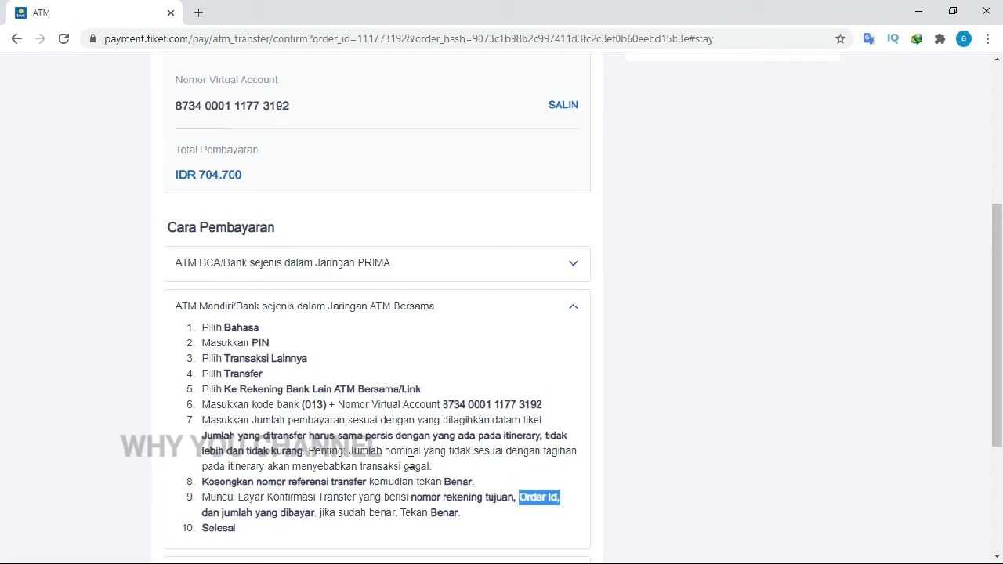
scroll(477, 484, down, 2)
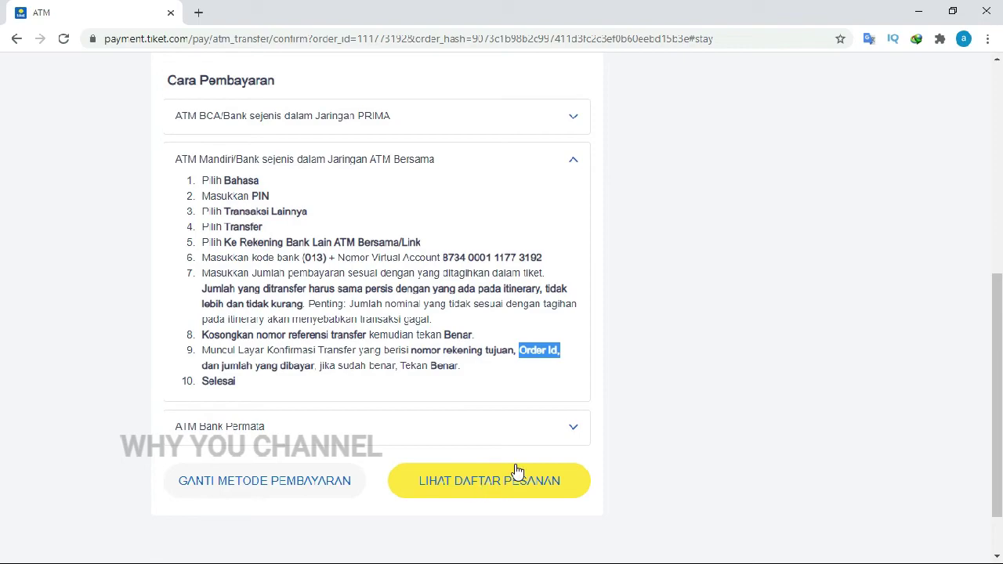
scroll(662, 417, up, 5)
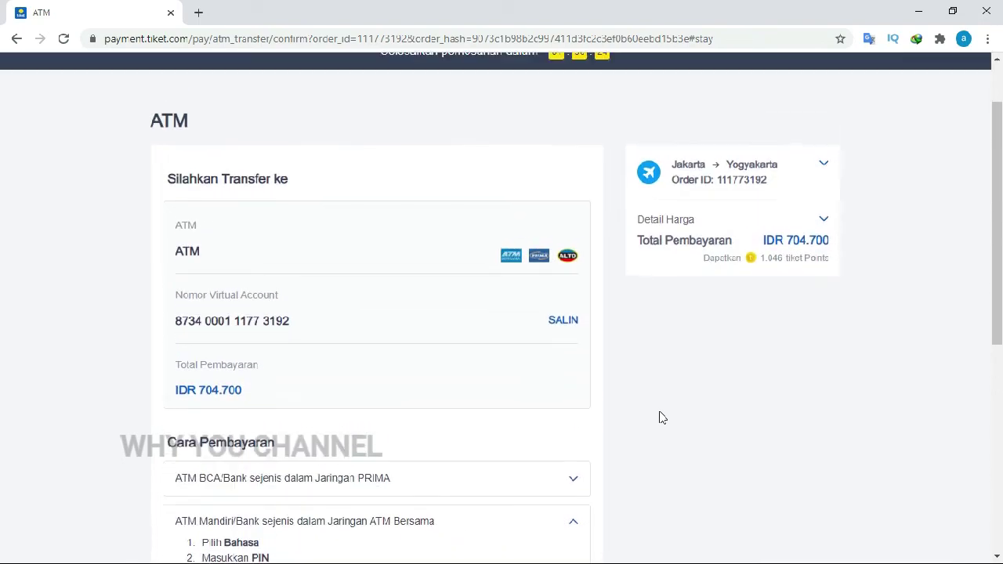
scroll(662, 417, up, 1)
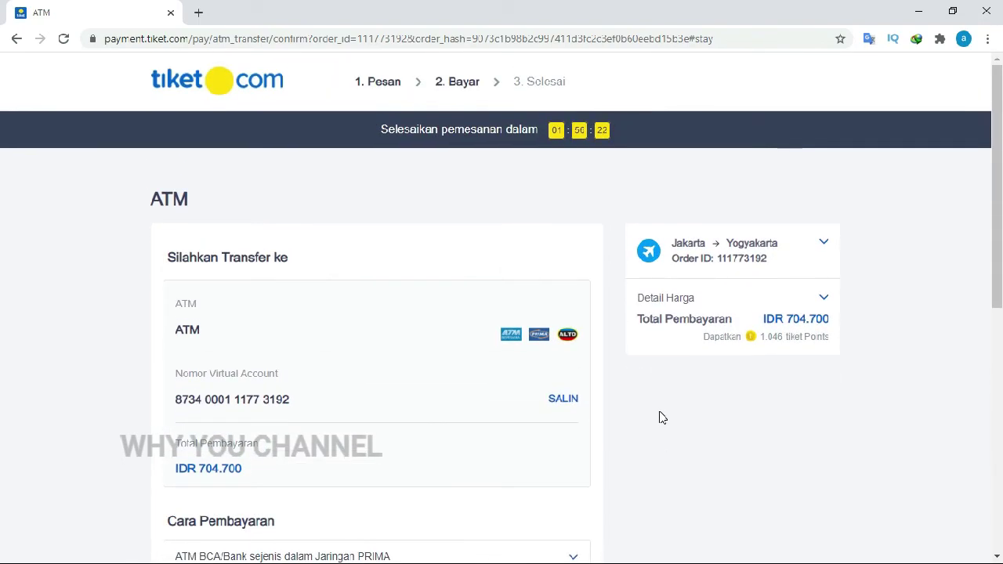
Step: Recheck the transfer details and highlight the bank code plus virtual account number in instruction 6
scroll(662, 417, down, 1)
scroll(662, 418, down, 1)
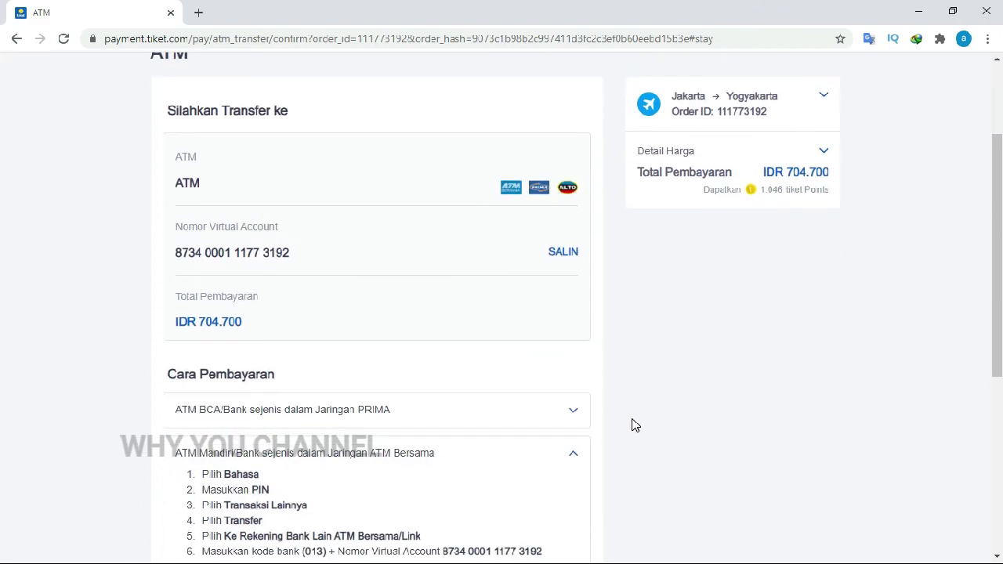
scroll(633, 423, down, 3)
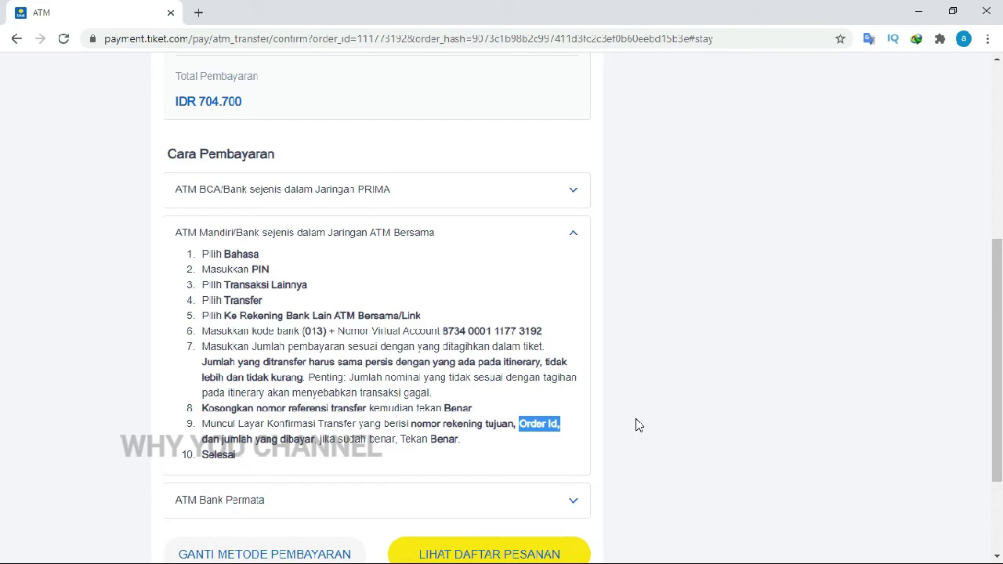
scroll(635, 425, down, 1)
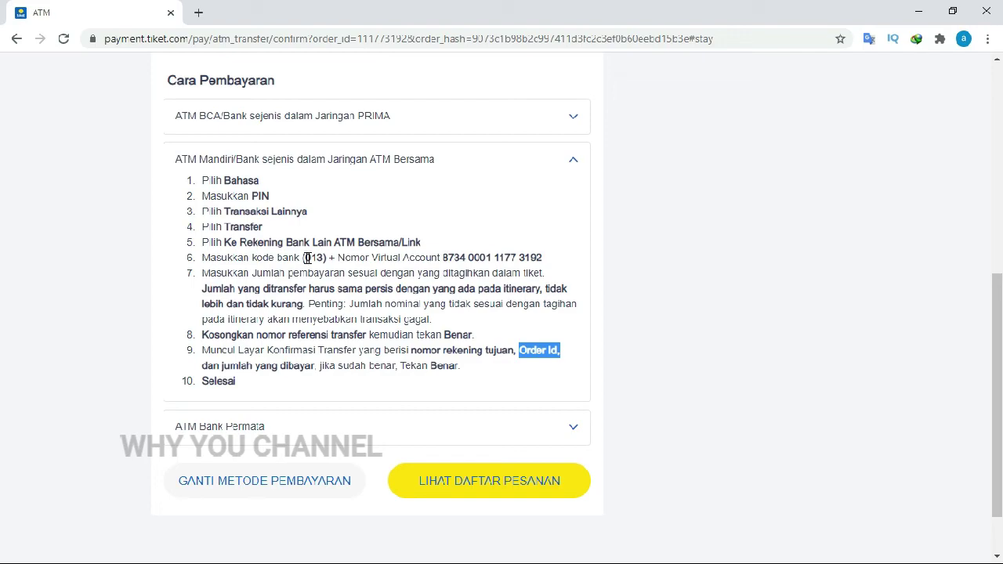
drag(294, 258, 547, 266)
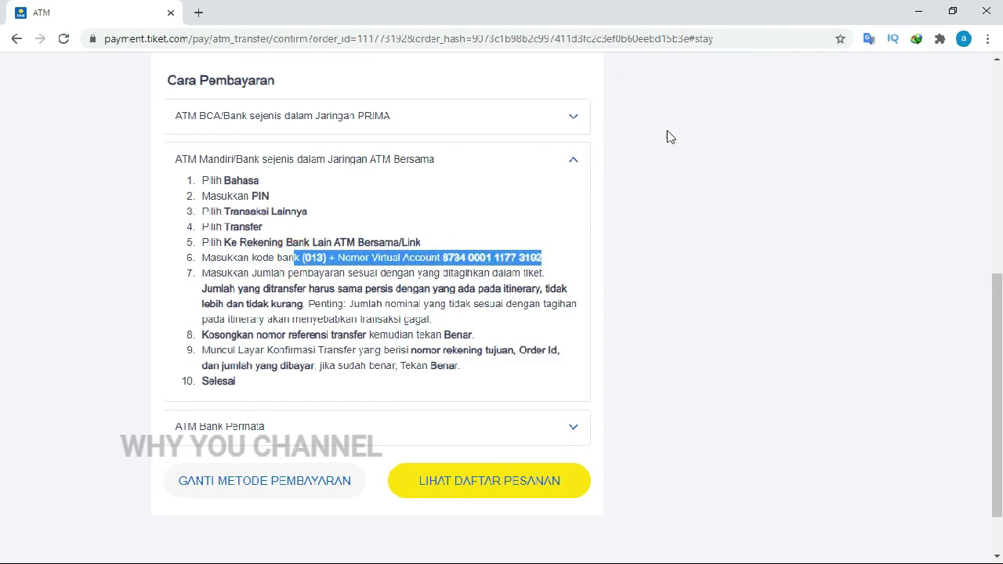